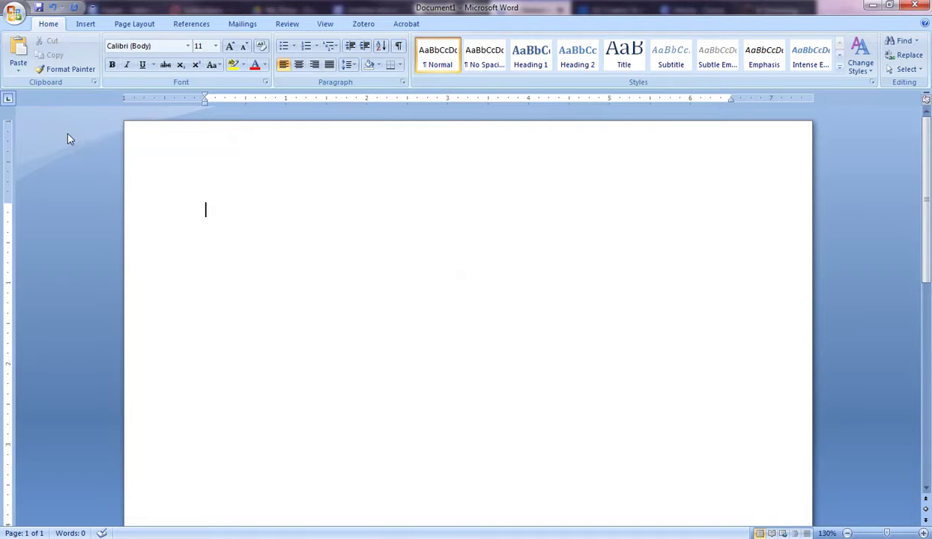
Step: Choose the Labeled Hierarchy layout from the Hierarchy category of the SmartArt gallery
{"action": "left_click", "coordinate": [87, 24]}
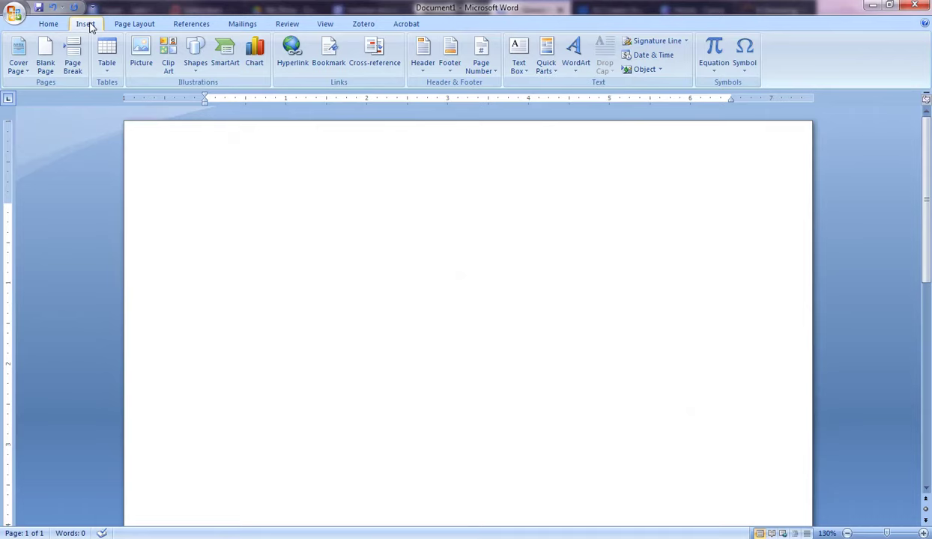
{"action": "left_click", "coordinate": [224, 57]}
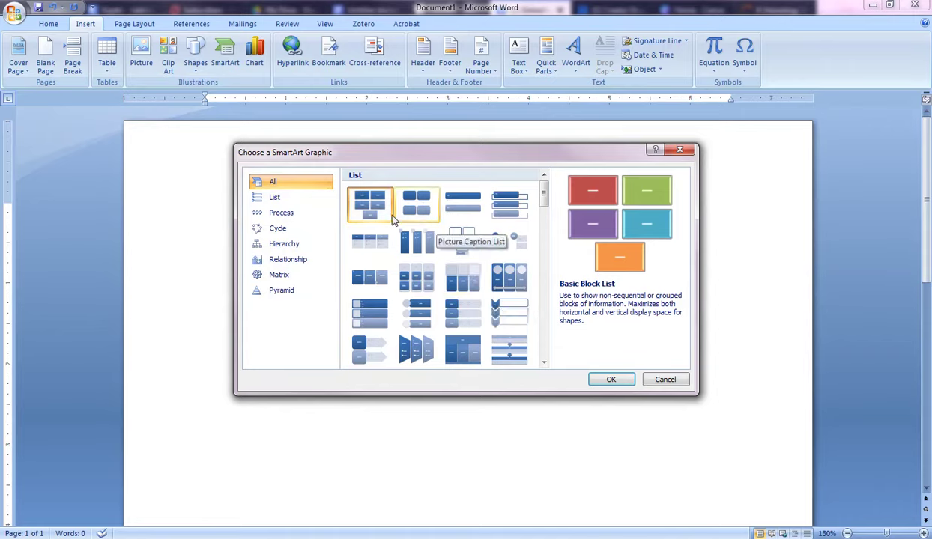
{"action": "left_click", "coordinate": [291, 247]}
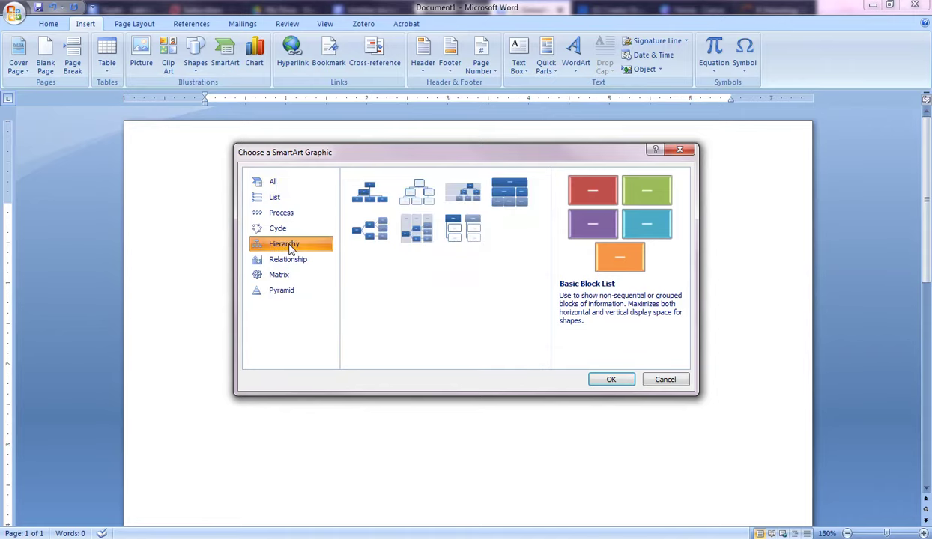
{"action": "left_click", "coordinate": [462, 195]}
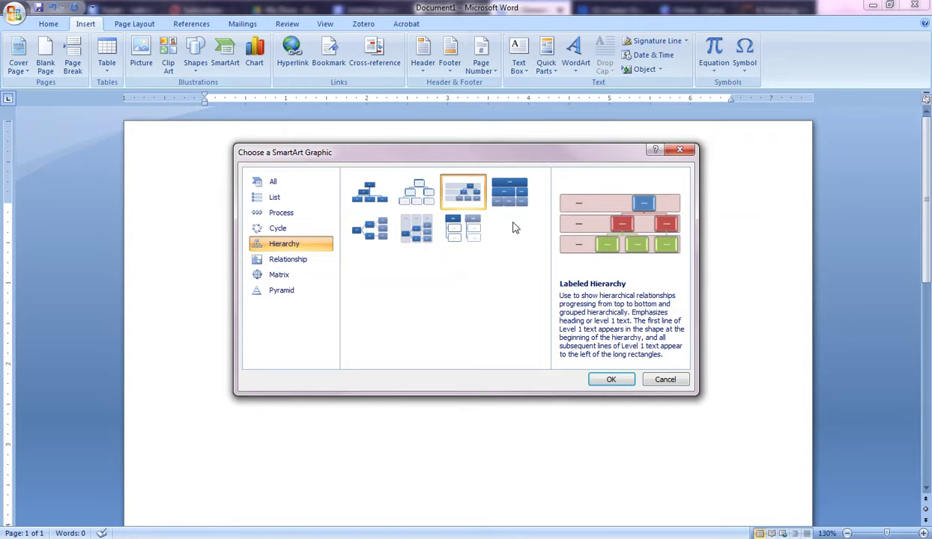
Step: Insert the Labeled Hierarchy graphic, open its text pane and select all placeholder entries
{"action": "left_click", "coordinate": [604, 379]}
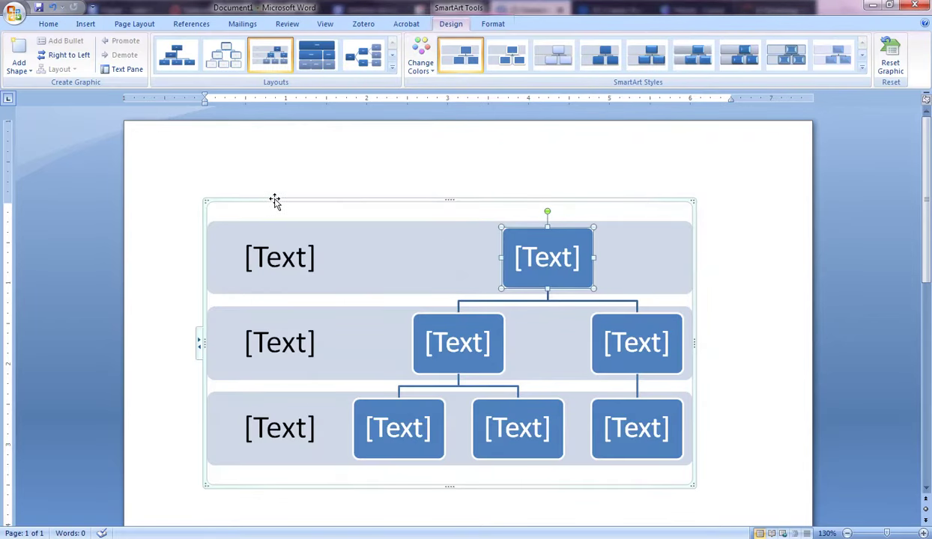
{"action": "left_click", "coordinate": [124, 71]}
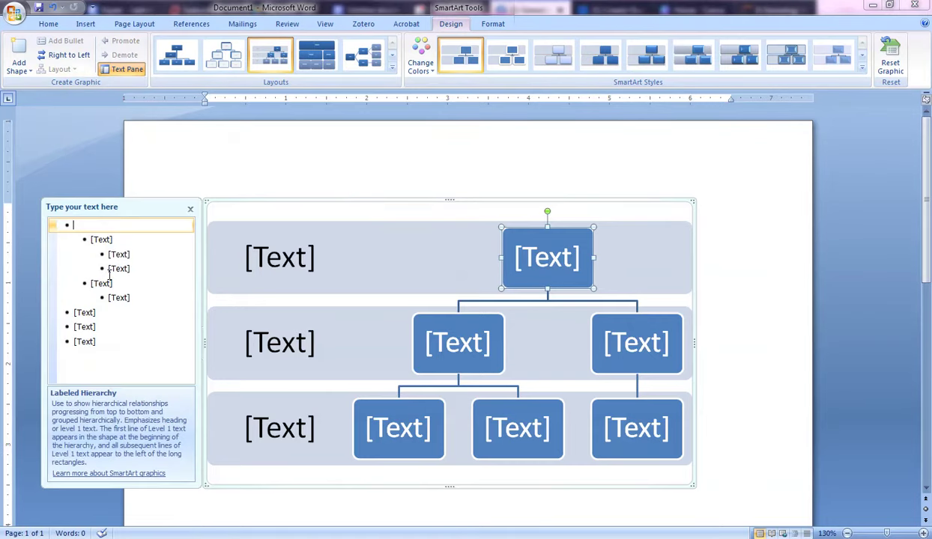
{"action": "left_click", "coordinate": [101, 345]}
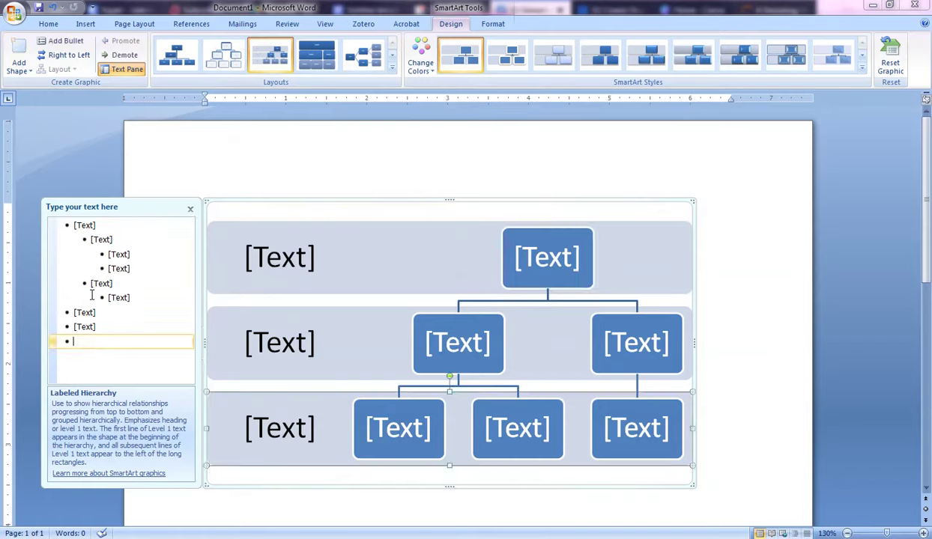
{"action": "left_click_drag", "start_coordinate": [110, 331], "coordinate": [75, 223]}
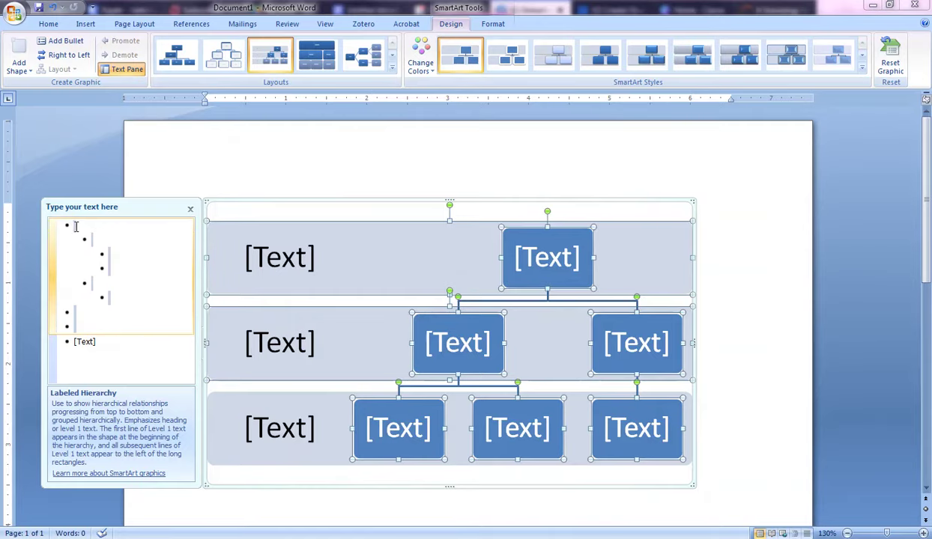
Step: Replace the placeholders with a top entry MRCAC and a Child #1 entry beneath it
{"action": "key", "text": "Delete"}
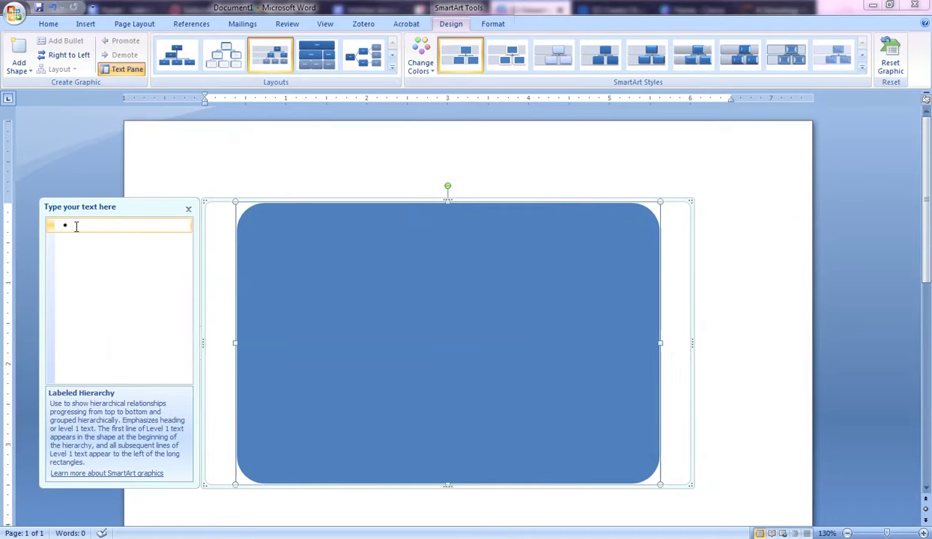
{"action": "type", "text": "M"}
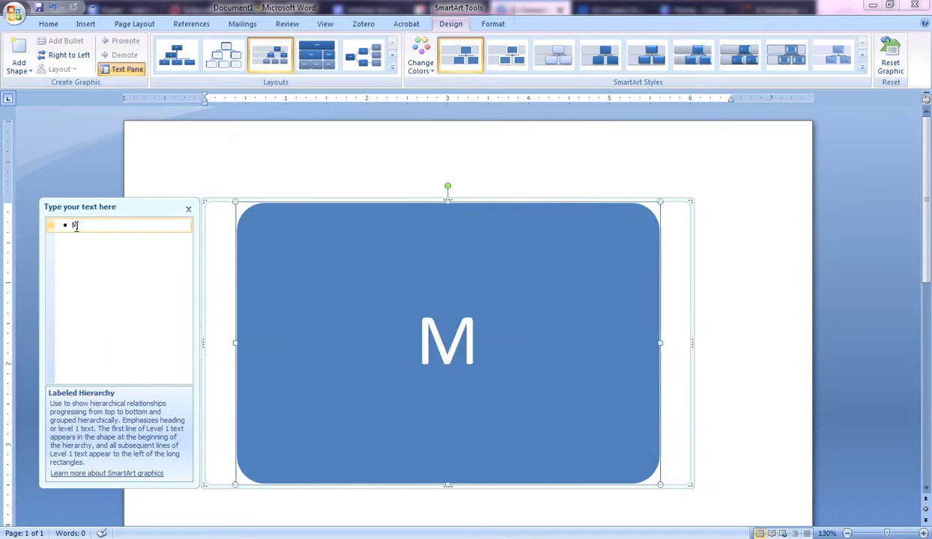
{"action": "type", "text": "RCAC"}
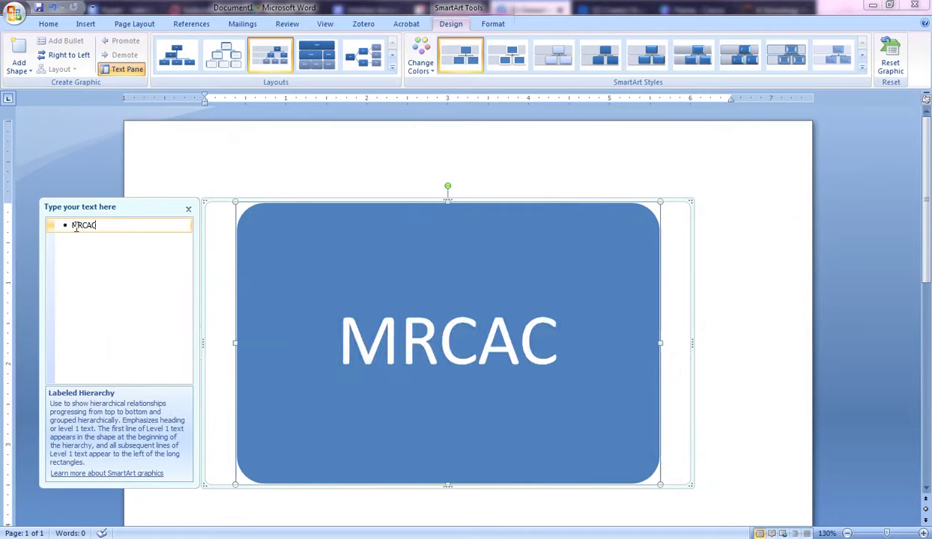
{"action": "key", "text": "Return"}
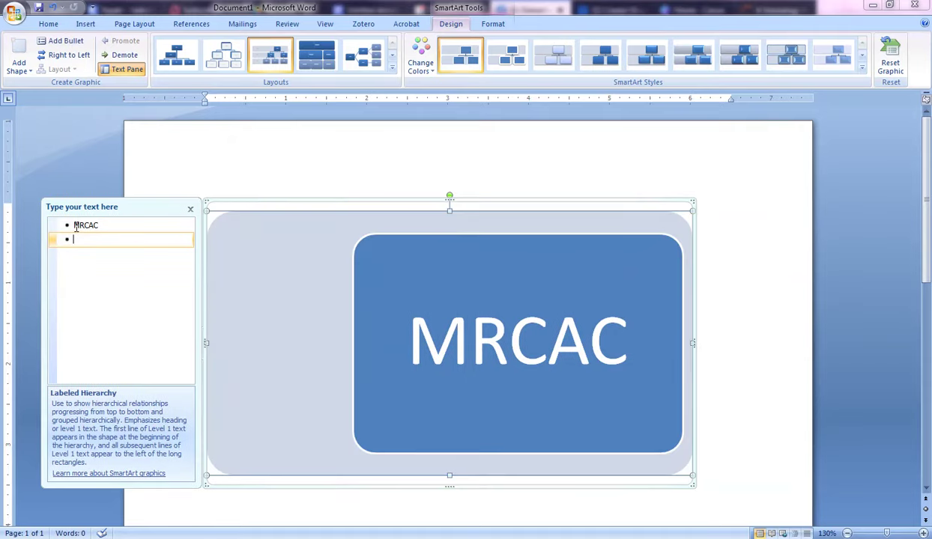
{"action": "key", "text": "Tab"}
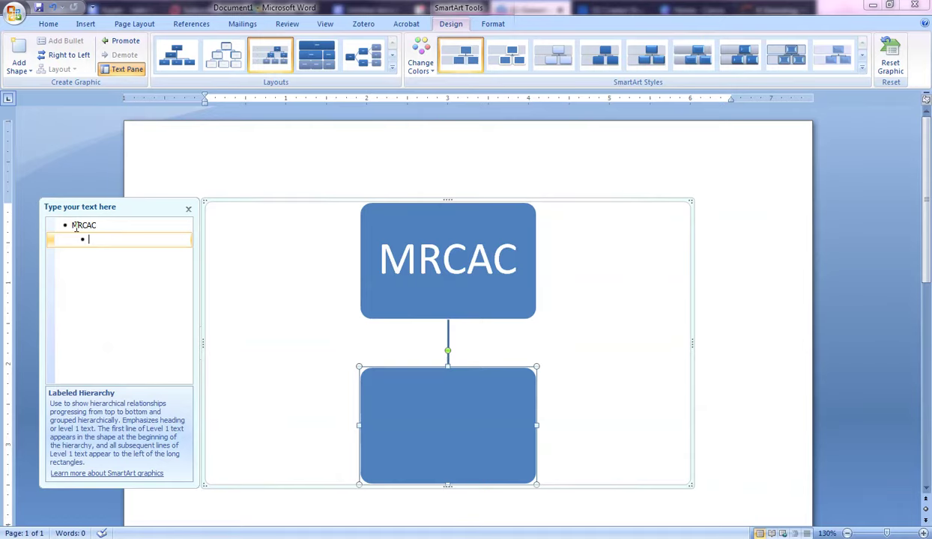
{"action": "type", "text": "Chi"}
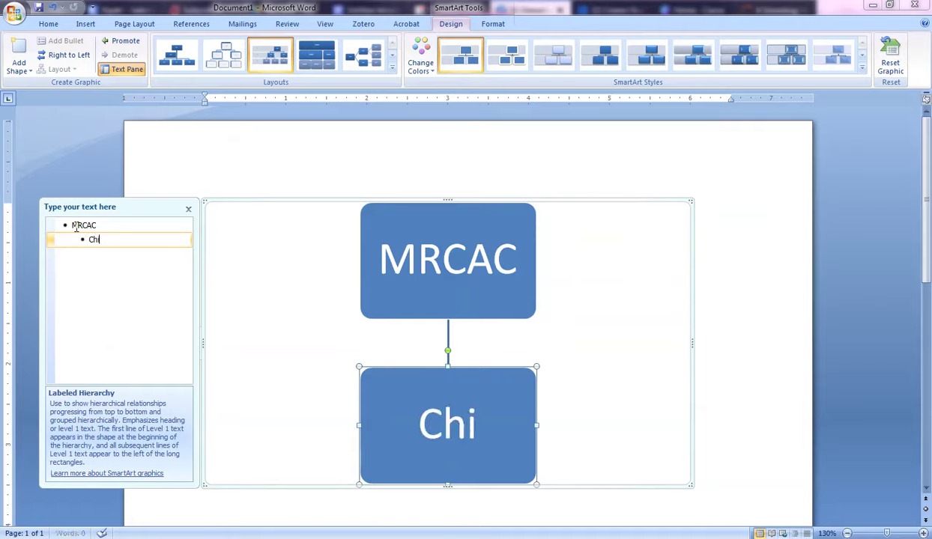
{"action": "type", "text": "ld #1"}
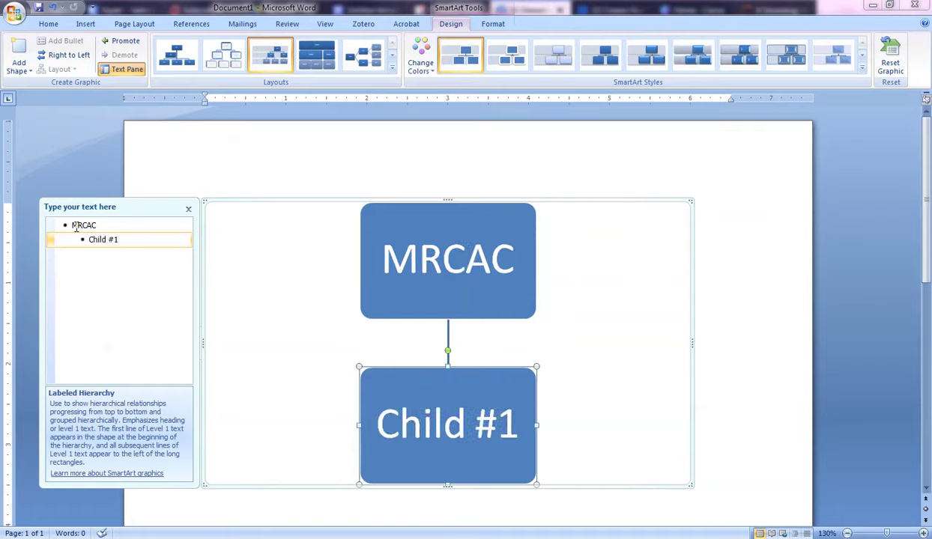
Step: Add Child #2, Child #3 and Child #4 at the same level as Child #1
{"action": "key", "text": "Return"}
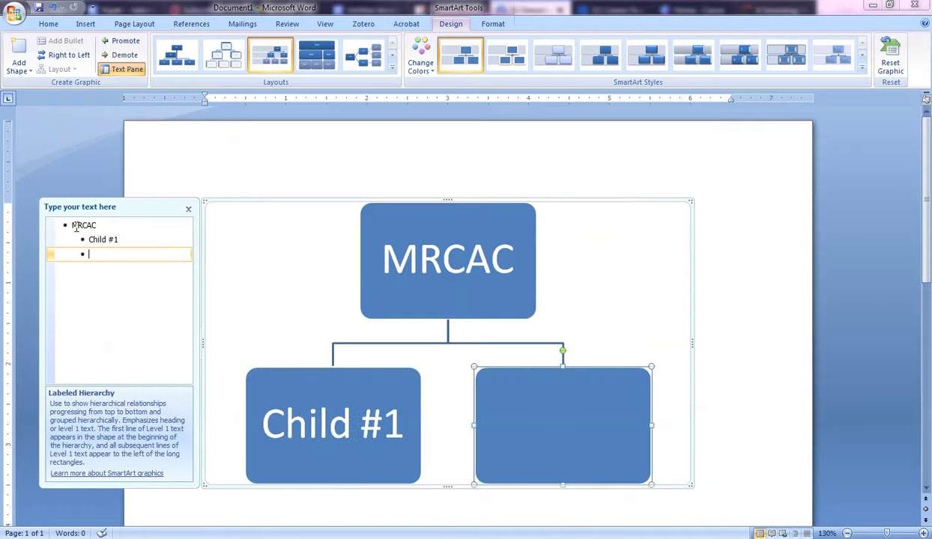
{"action": "type", "text": "Child #"}
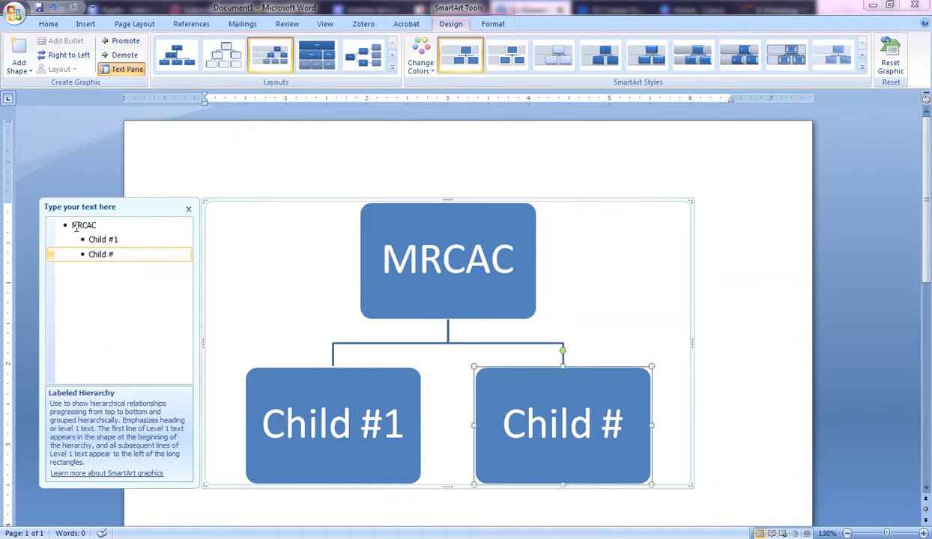
{"action": "type", "text": "2"}
{"action": "key", "text": "Return"}
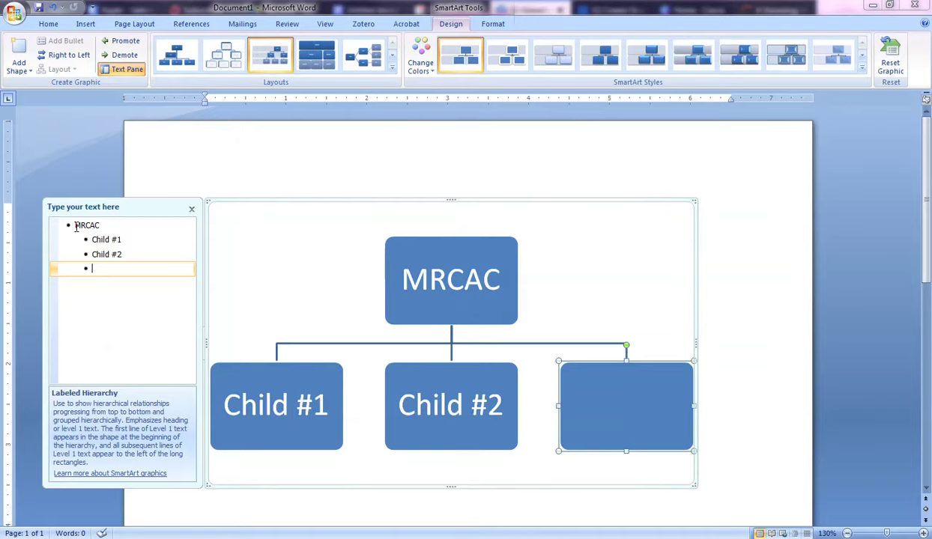
{"action": "type", "text": "Child #3"}
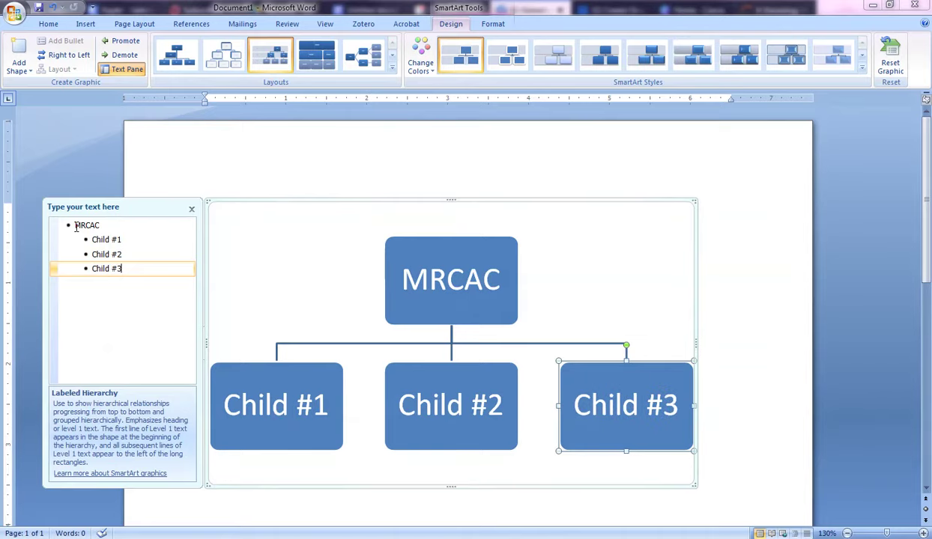
{"action": "key", "text": "Tab"}
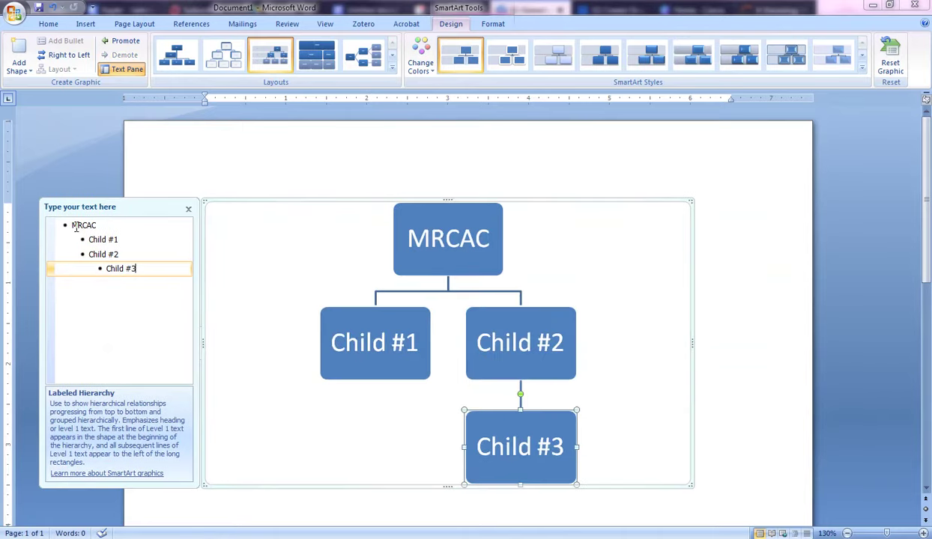
{"action": "key", "text": "BackSpace"}
{"action": "key", "text": "BackSpace"}
{"action": "key", "text": "BackSpace"}
{"action": "key", "text": "BackSpace"}
{"action": "key", "text": "BackSpace"}
{"action": "key", "text": "BackSpace"}
{"action": "key", "text": "BackSpace"}
{"action": "key", "text": "BackSpace"}
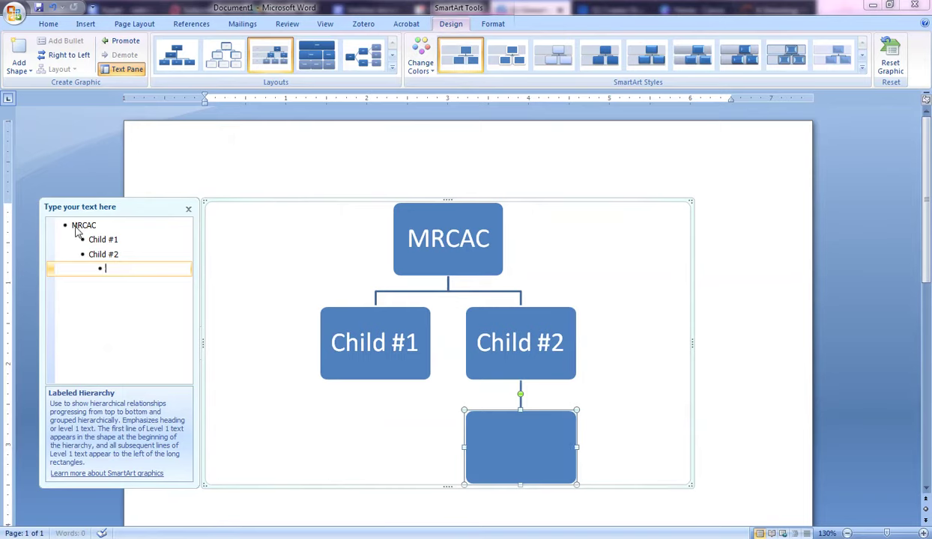
{"action": "key", "text": "shift+Tab"}
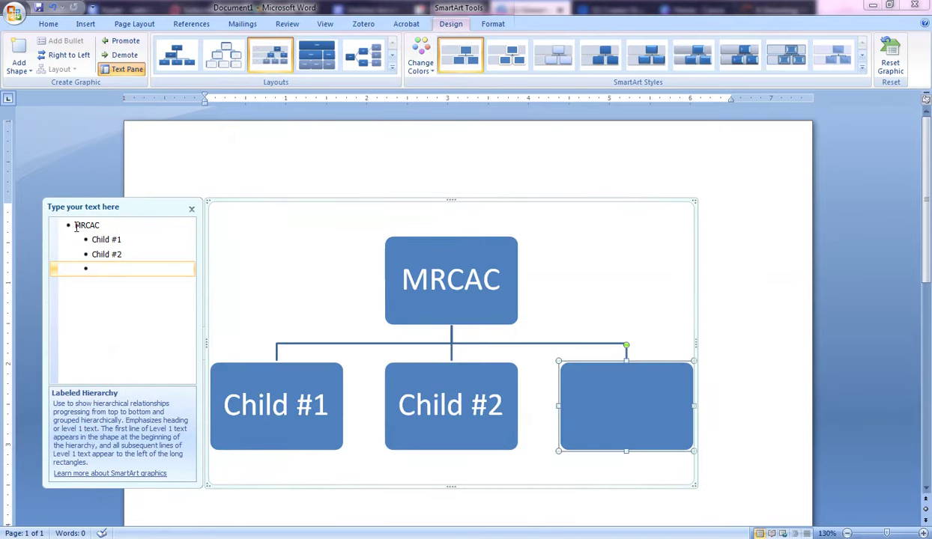
{"action": "type", "text": "Child"}
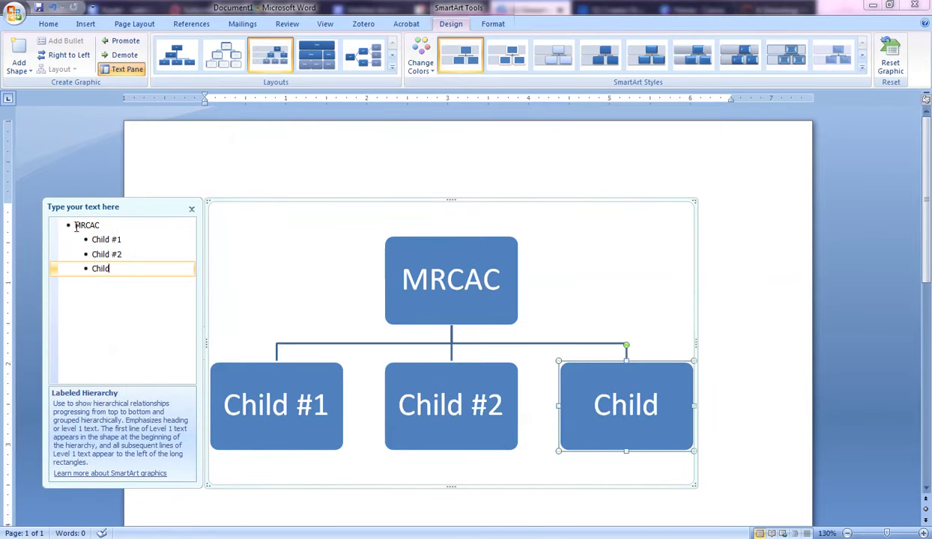
{"action": "type", "text": " #"}
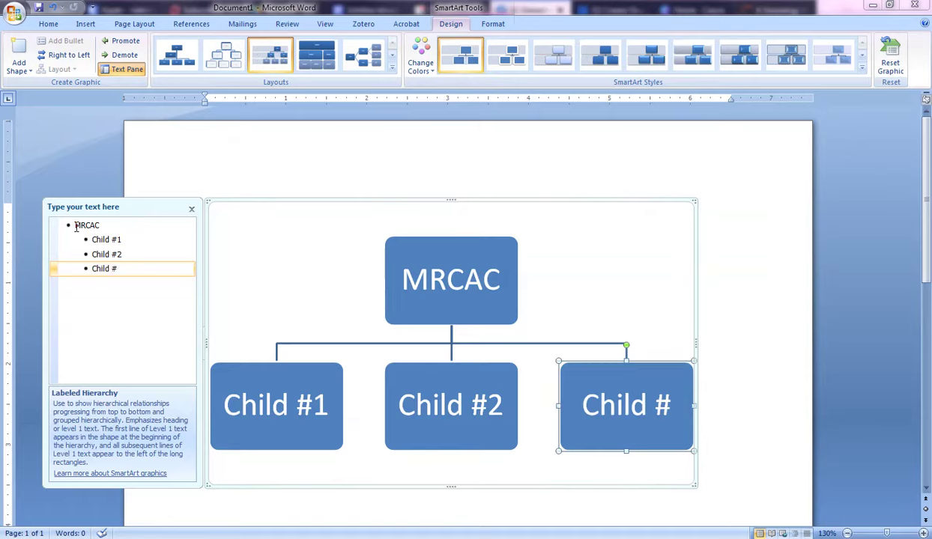
{"action": "type", "text": "3"}
{"action": "key", "text": "Return"}
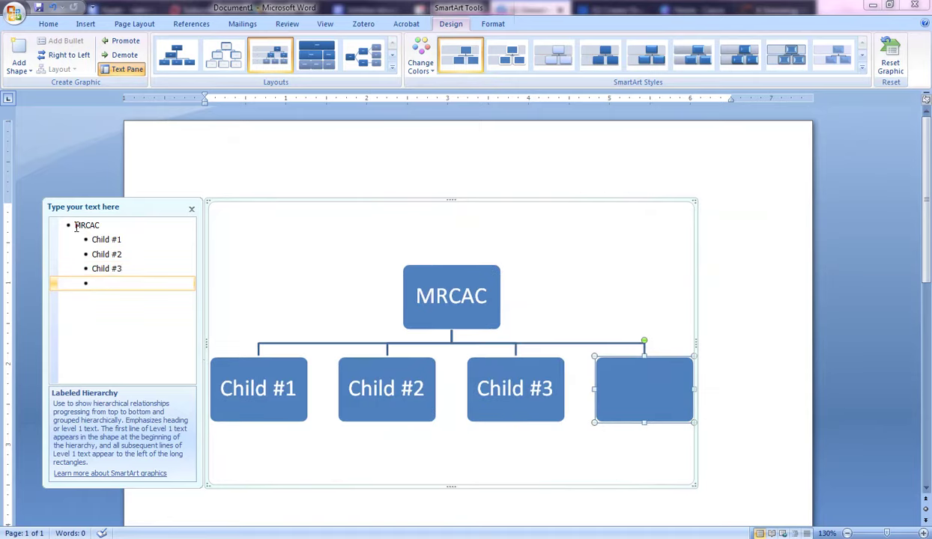
{"action": "type", "text": "Child"}
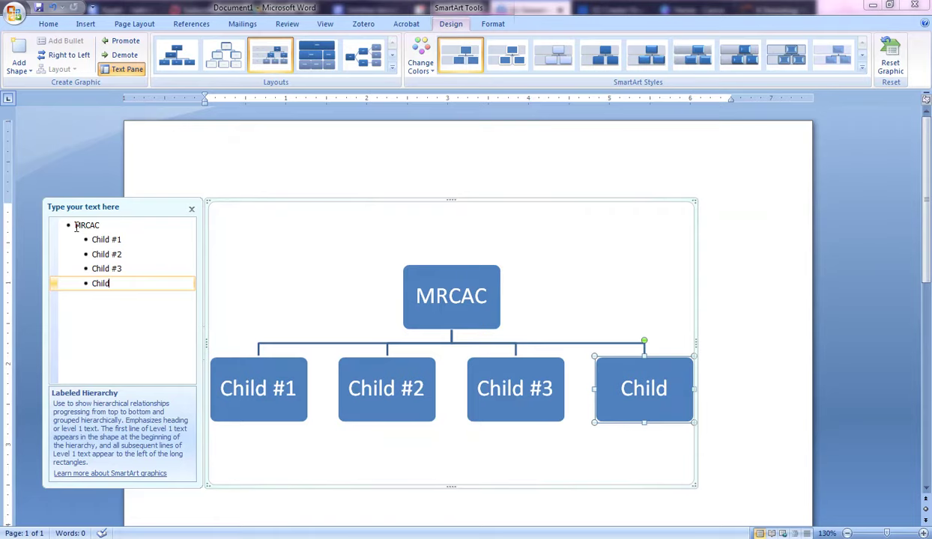
{"action": "type", "text": " #4"}
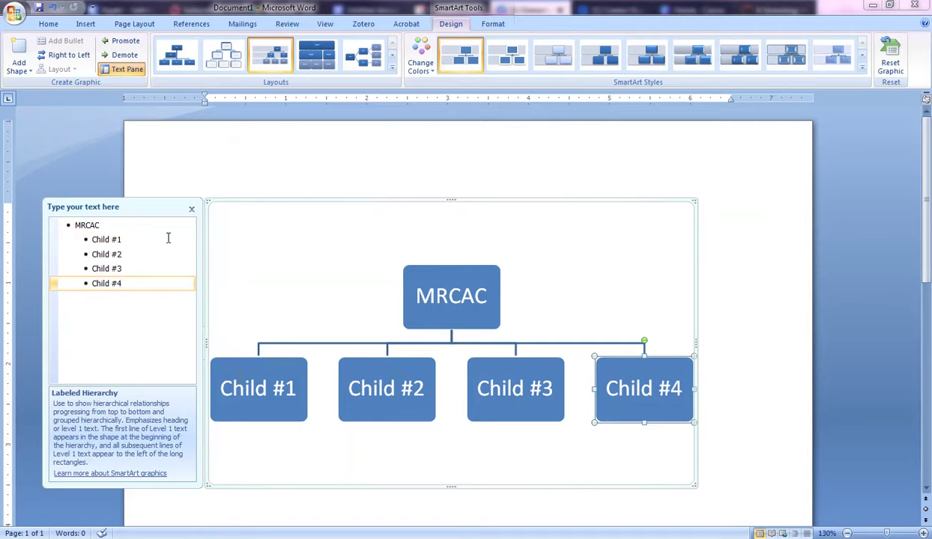
Step: Nest Grandchild #1 and Grandchild #2 under Child #1, then select the Child #2 box
{"action": "left_click", "coordinate": [125, 239]}
{"action": "key", "text": "Return"}
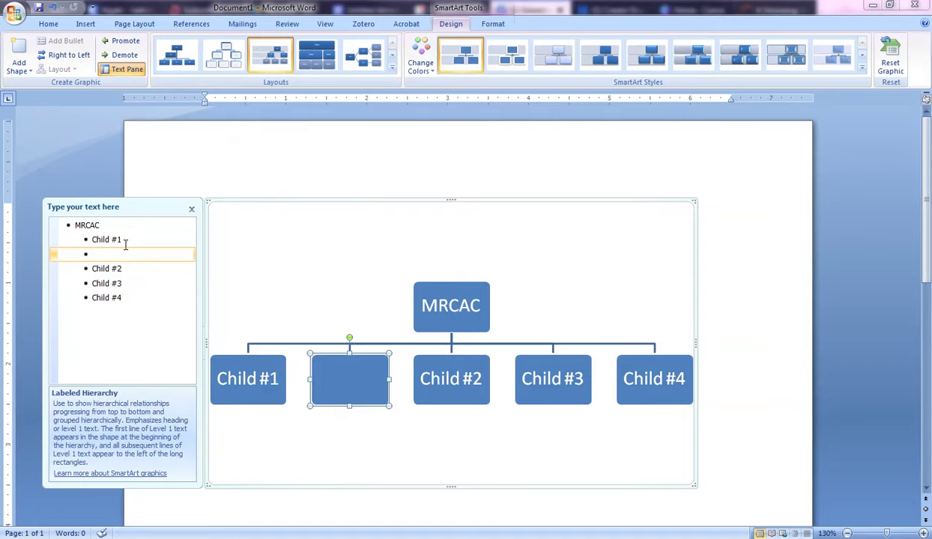
{"action": "key", "text": "Tab"}
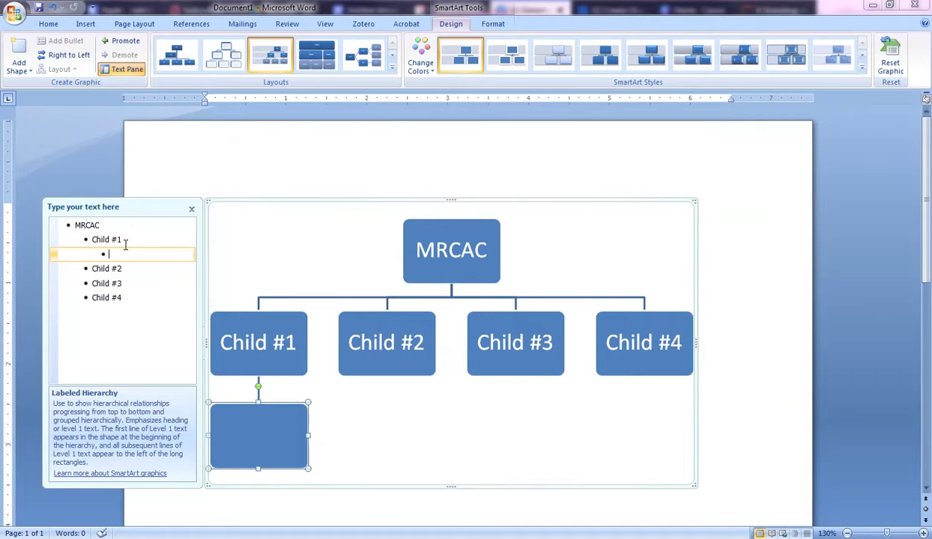
{"action": "type", "text": "Grandc"}
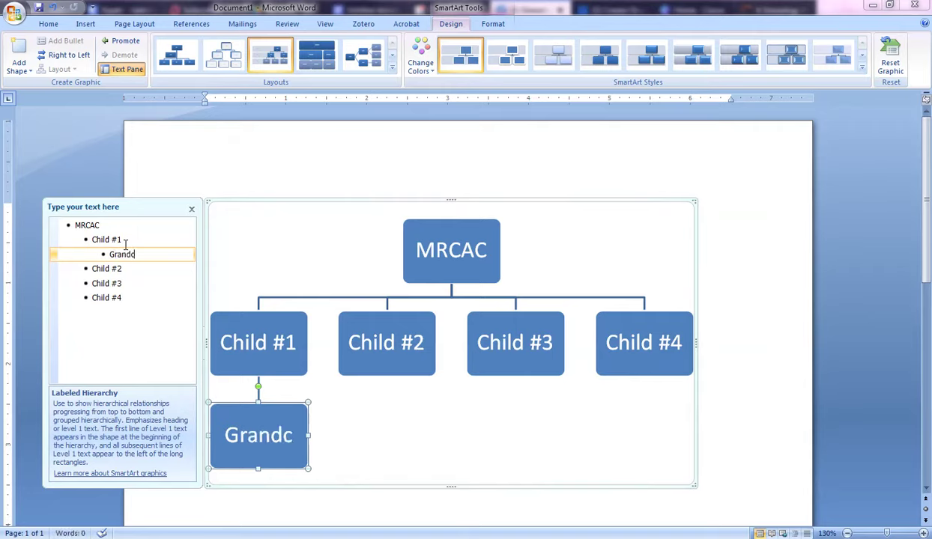
{"action": "type", "text": "hild #1"}
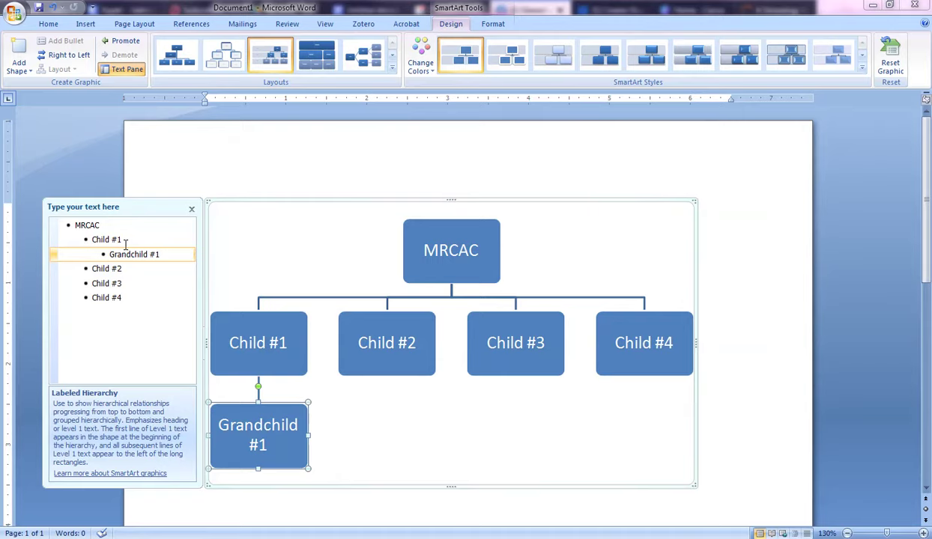
{"action": "key", "text": "Return"}
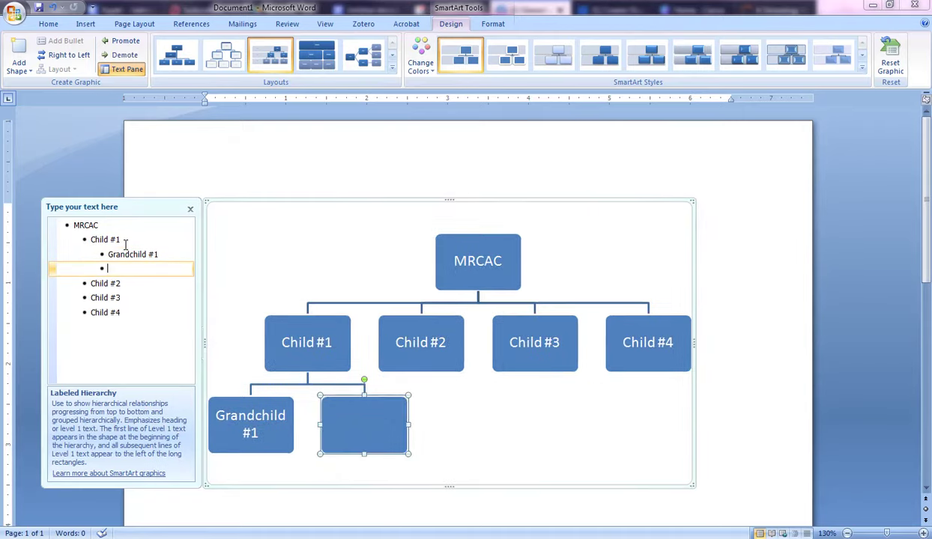
{"action": "type", "text": "Grand"}
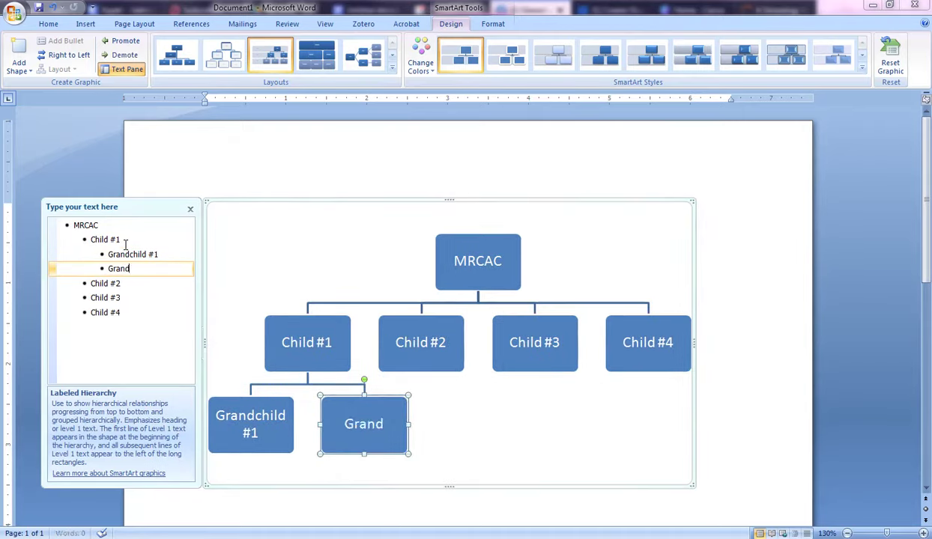
{"action": "type", "text": "child #2"}
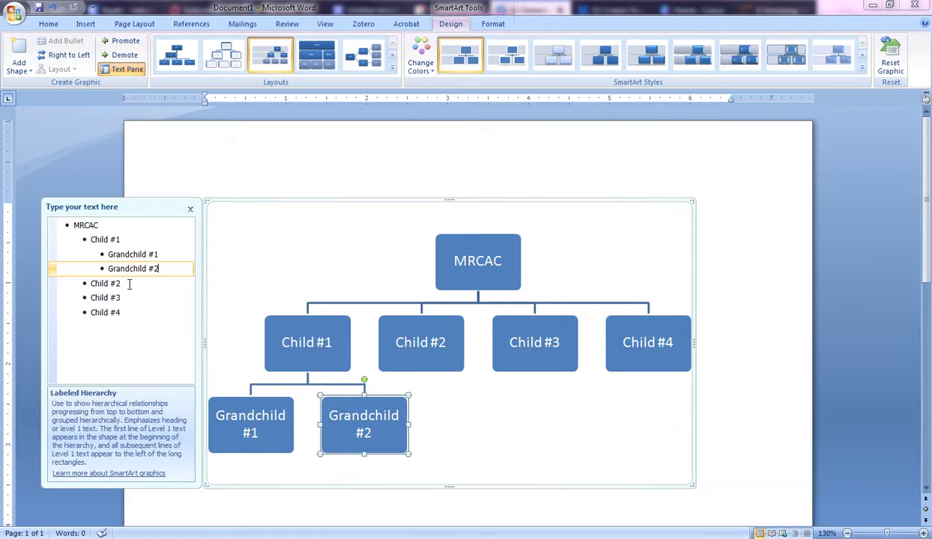
{"action": "left_click", "coordinate": [129, 284]}
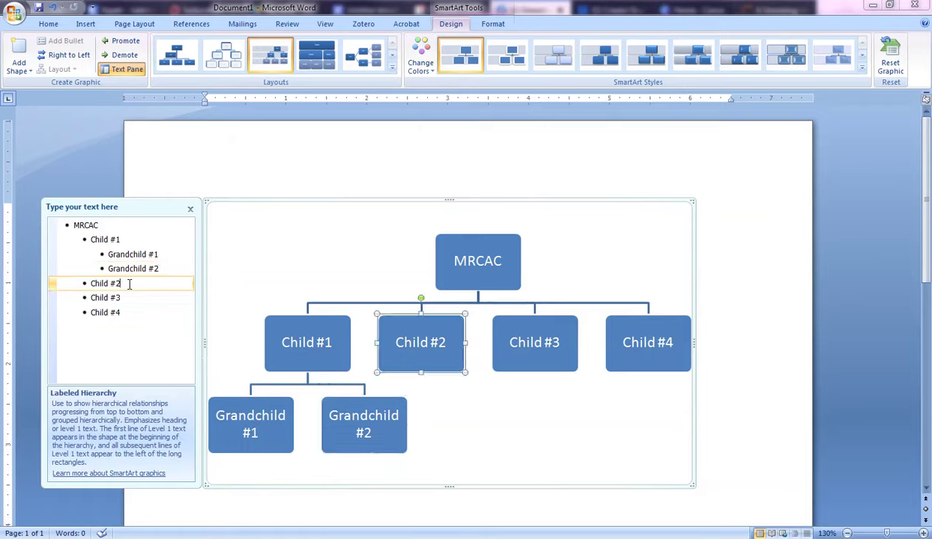
{"action": "left_click", "coordinate": [401, 329]}
Step: Fill the Child #2 box with dark red
{"action": "right_click", "coordinate": [401, 329]}
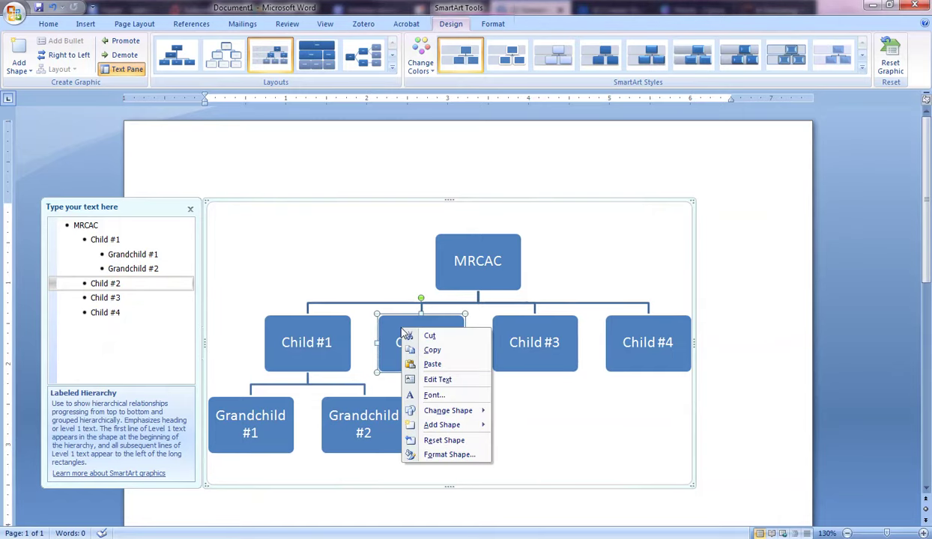
{"action": "left_click", "coordinate": [442, 459]}
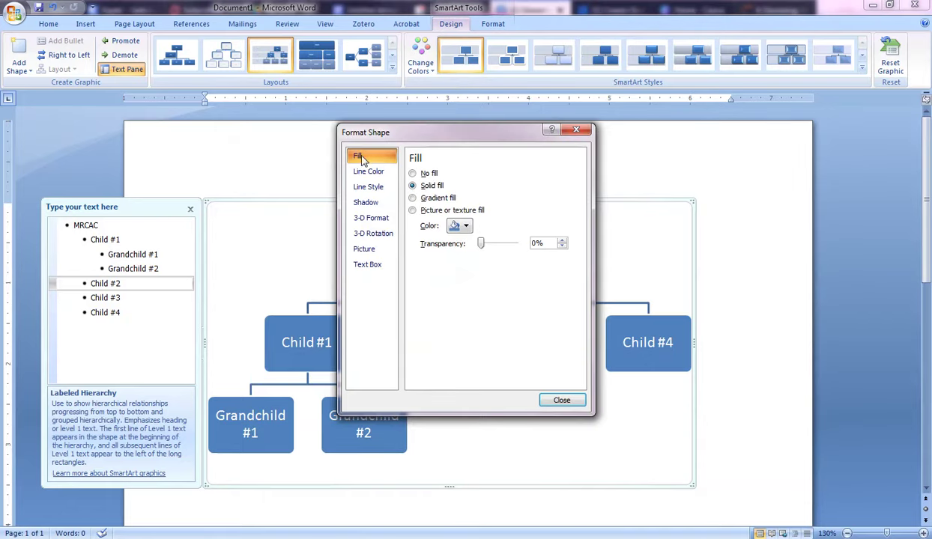
{"action": "left_click", "coordinate": [457, 225]}
{"action": "left_click", "coordinate": [452, 322]}
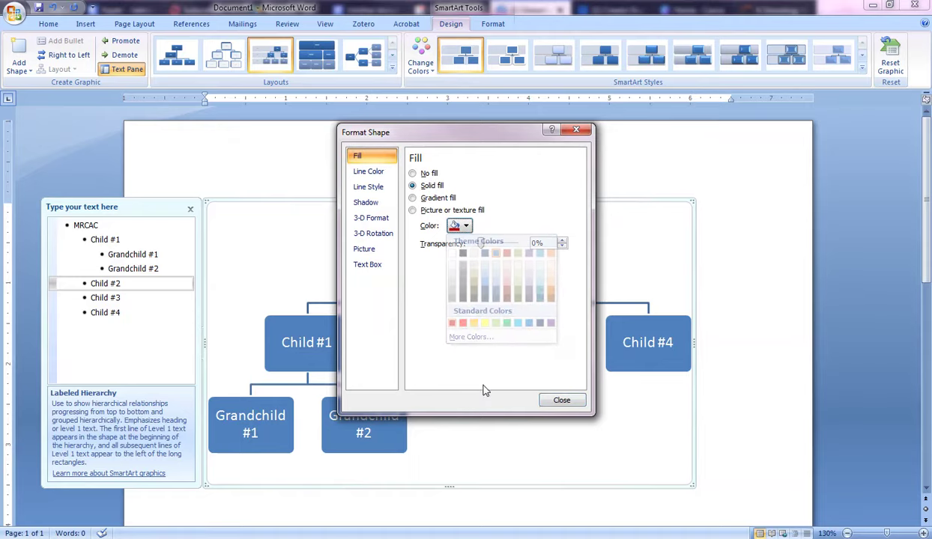
{"action": "left_click", "coordinate": [558, 400]}
Step: Add a Grandchild #3 entry nested under Child #2
{"action": "left_click", "coordinate": [138, 283]}
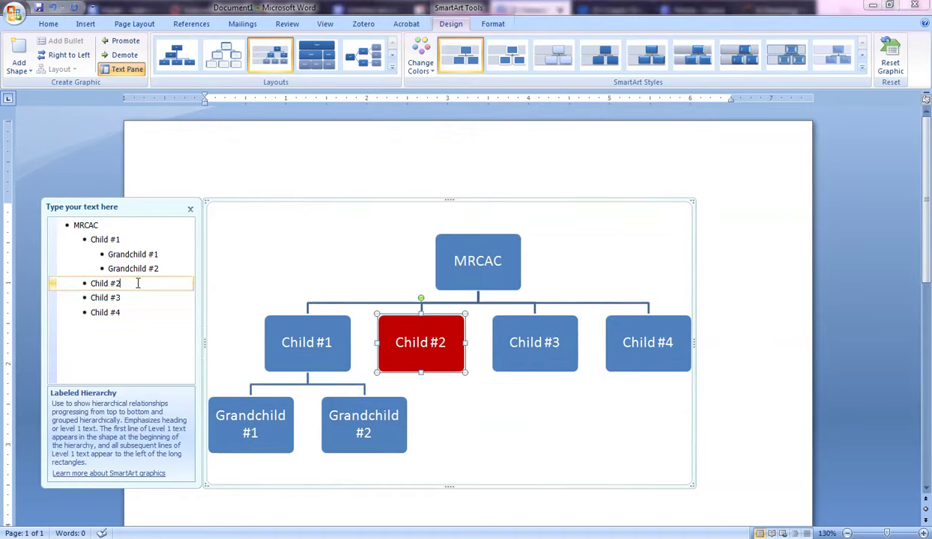
{"action": "key", "text": "Return"}
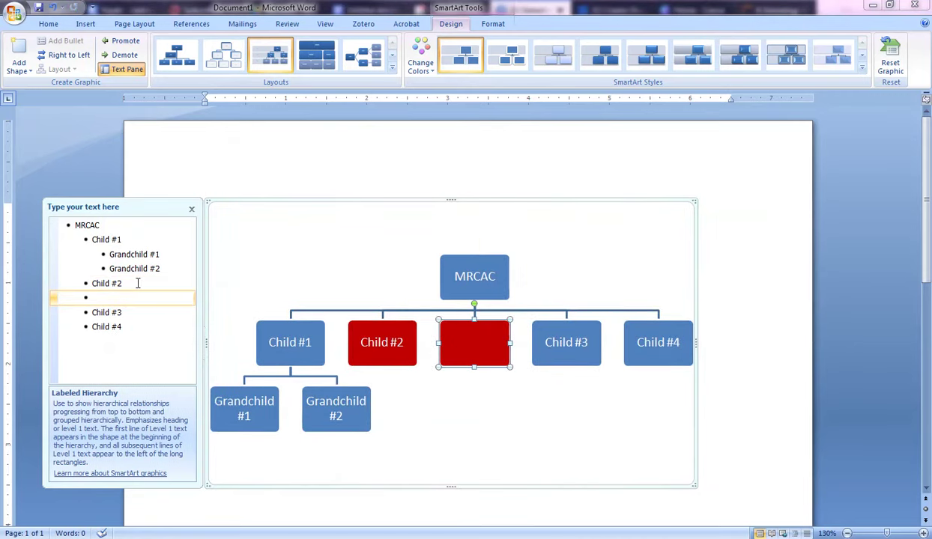
{"action": "key", "text": "Tab"}
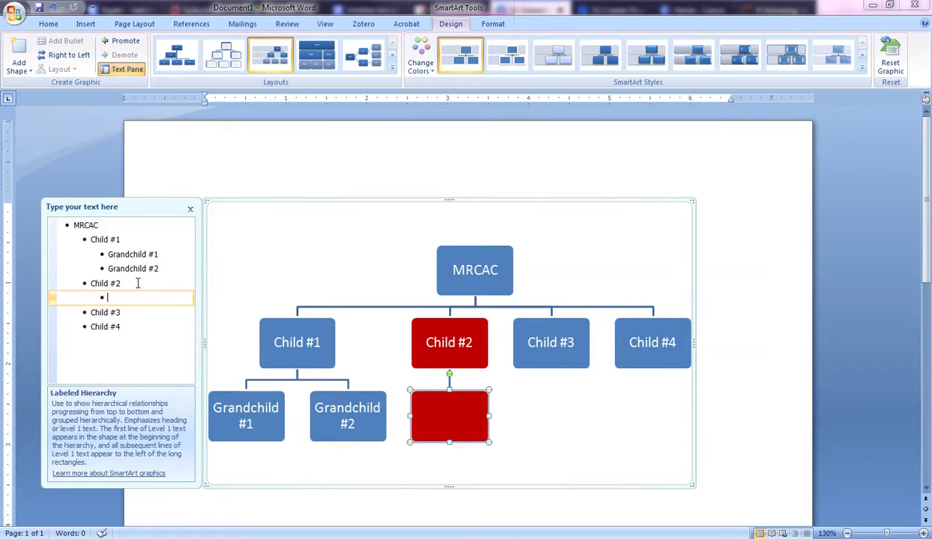
{"action": "type", "text": "Grandchild"}
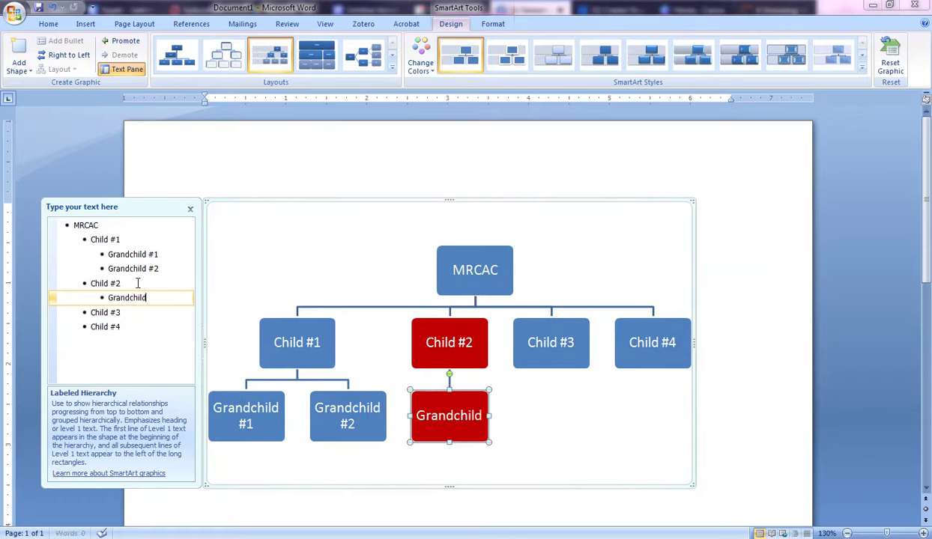
{"action": "type", "text": " #3"}
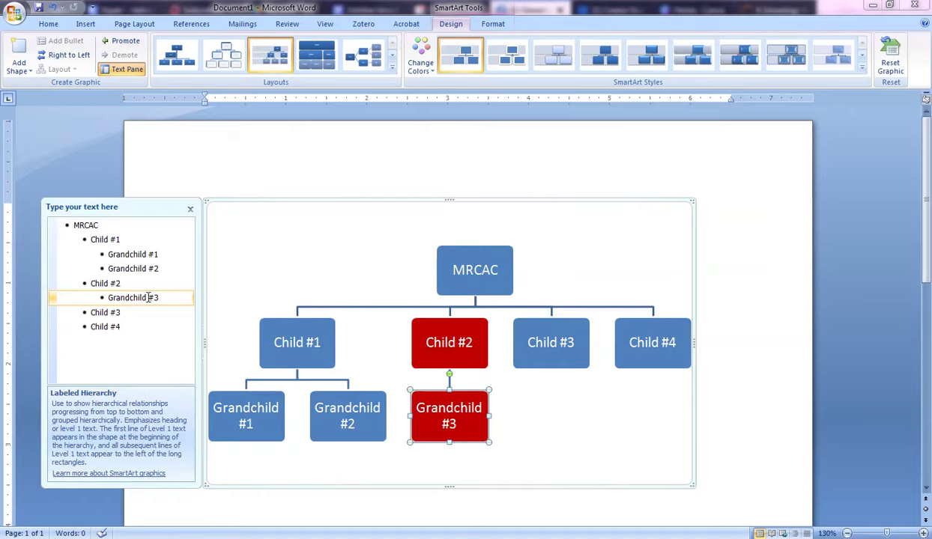
Step: Fill the Child #3 box with orange
{"action": "left_click", "coordinate": [136, 315]}
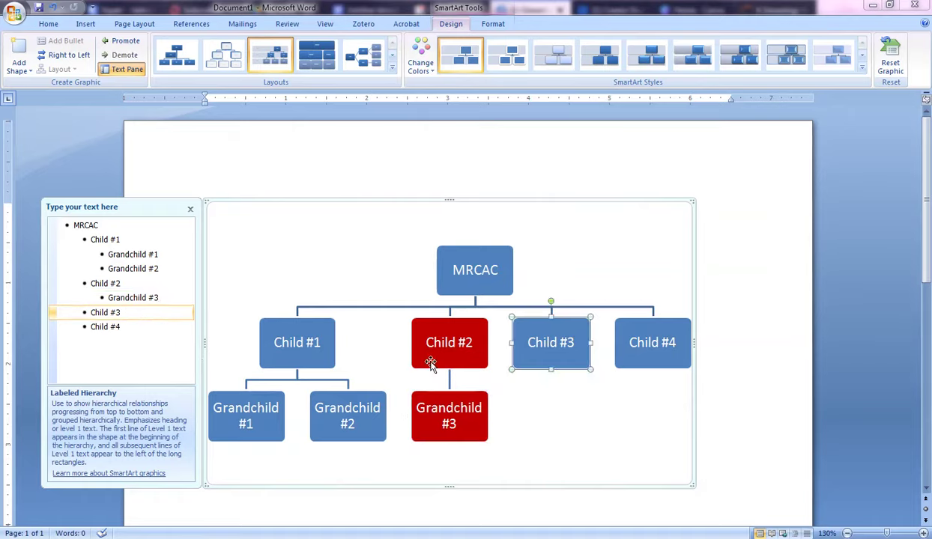
{"action": "left_click", "coordinate": [524, 358]}
{"action": "right_click", "coordinate": [524, 358]}
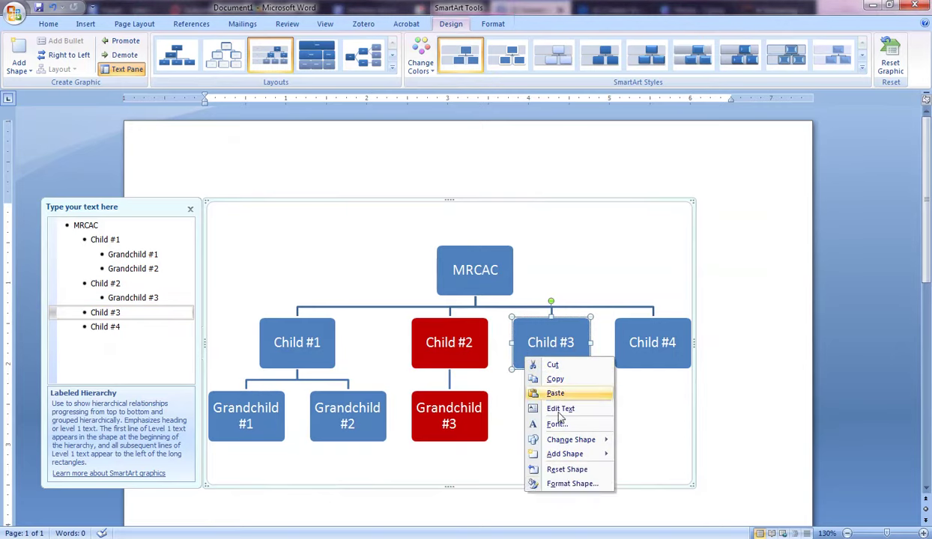
{"action": "left_click", "coordinate": [560, 483]}
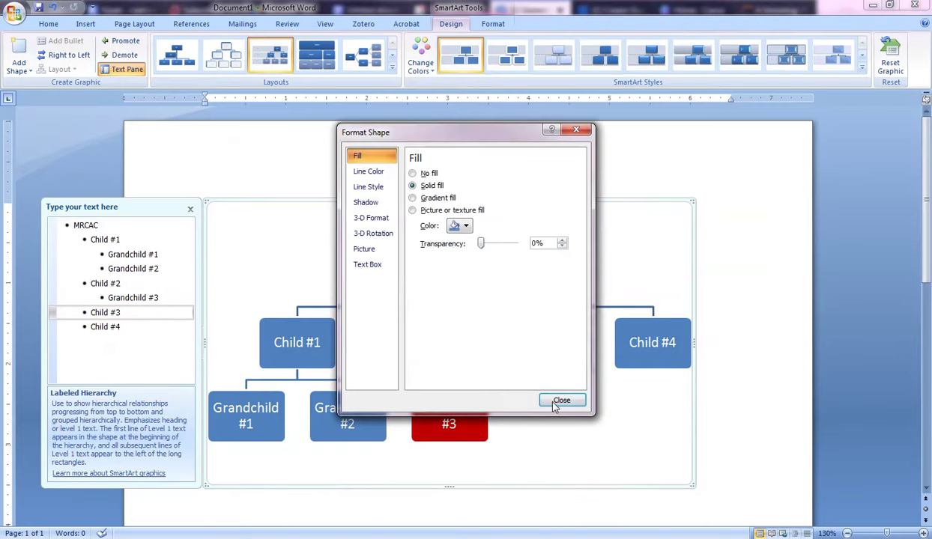
{"action": "left_click", "coordinate": [460, 226]}
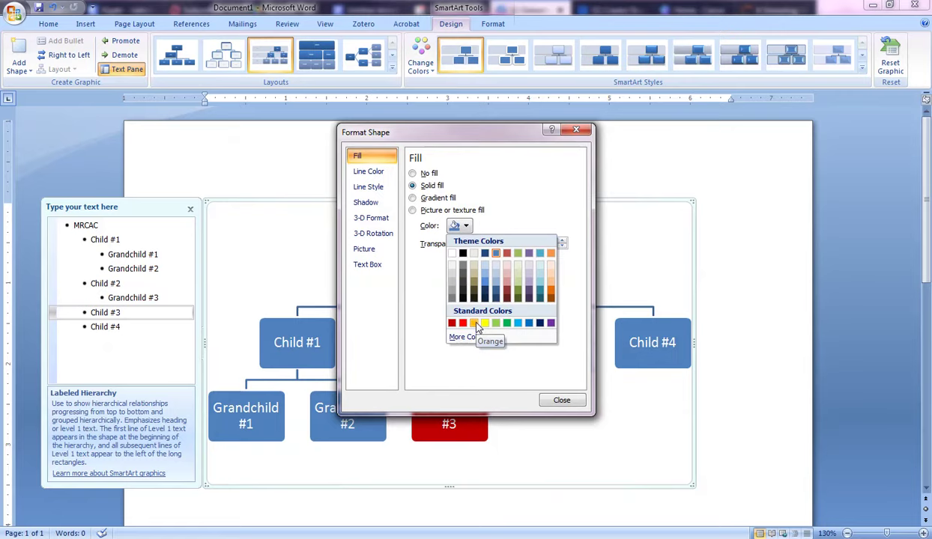
{"action": "left_click", "coordinate": [462, 323]}
{"action": "left_click", "coordinate": [561, 402]}
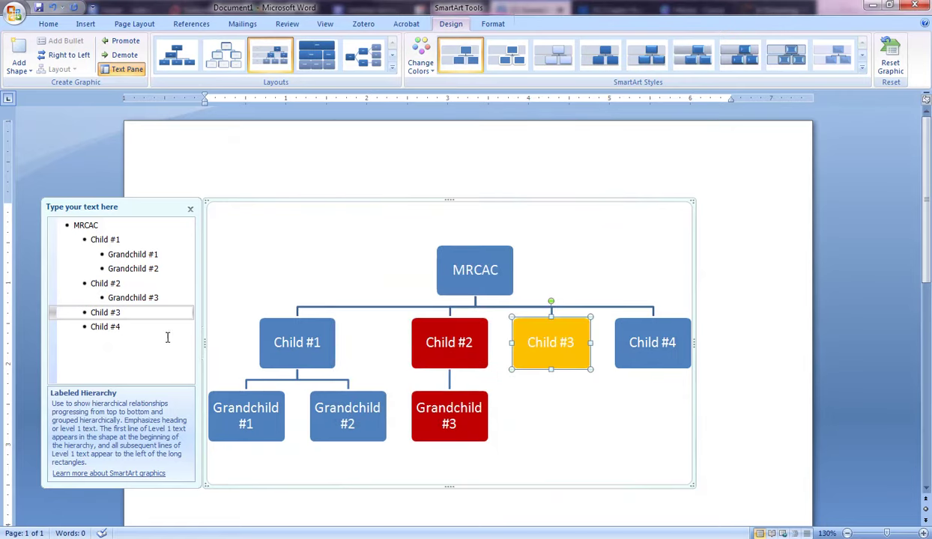
Step: Add a Grandchild #4 entry nested under Child #3
{"action": "left_click", "coordinate": [138, 315]}
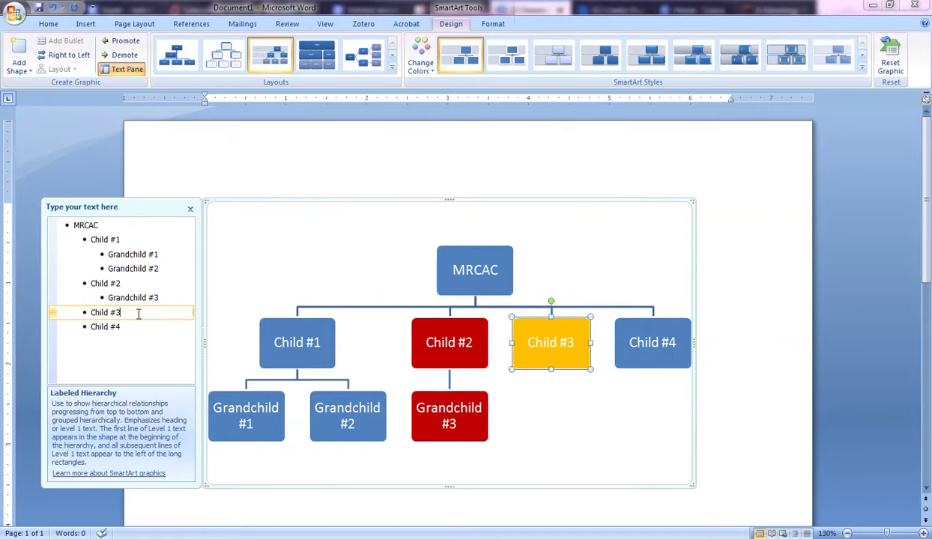
{"action": "key", "text": "Return"}
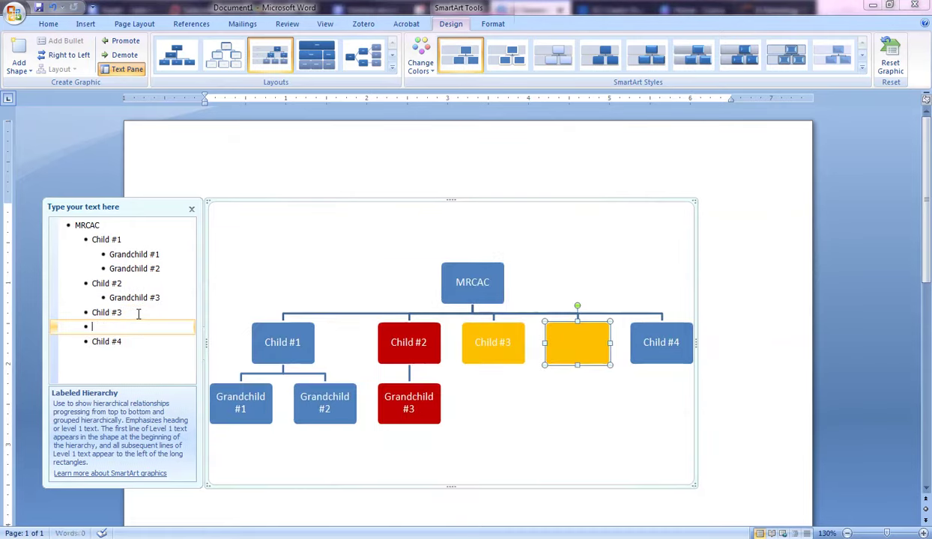
{"action": "key", "text": "Tab"}
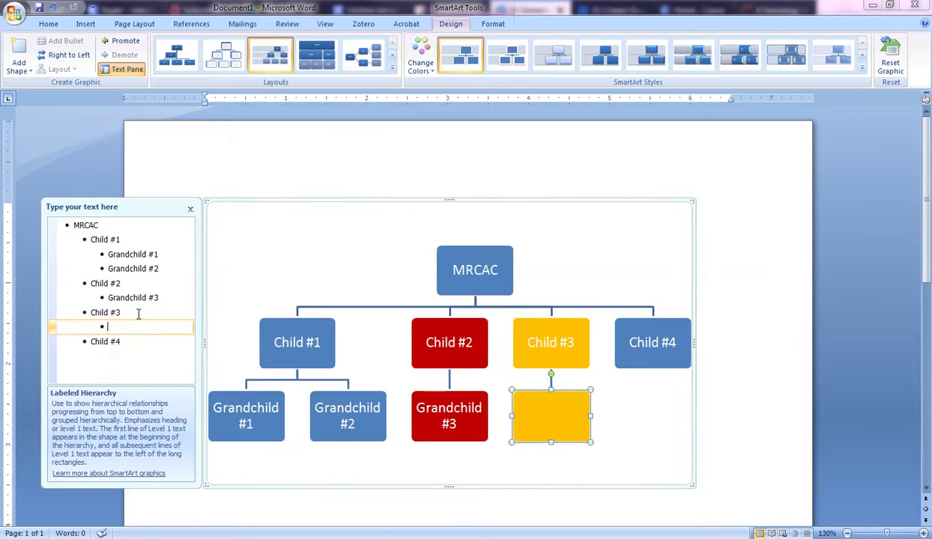
{"action": "type", "text": "Grandchild"}
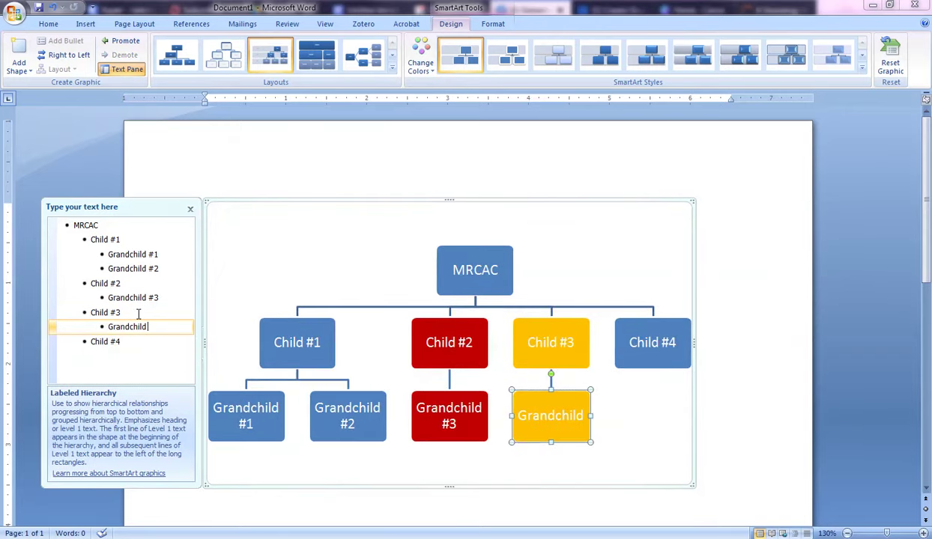
{"action": "type", "text": " #4"}
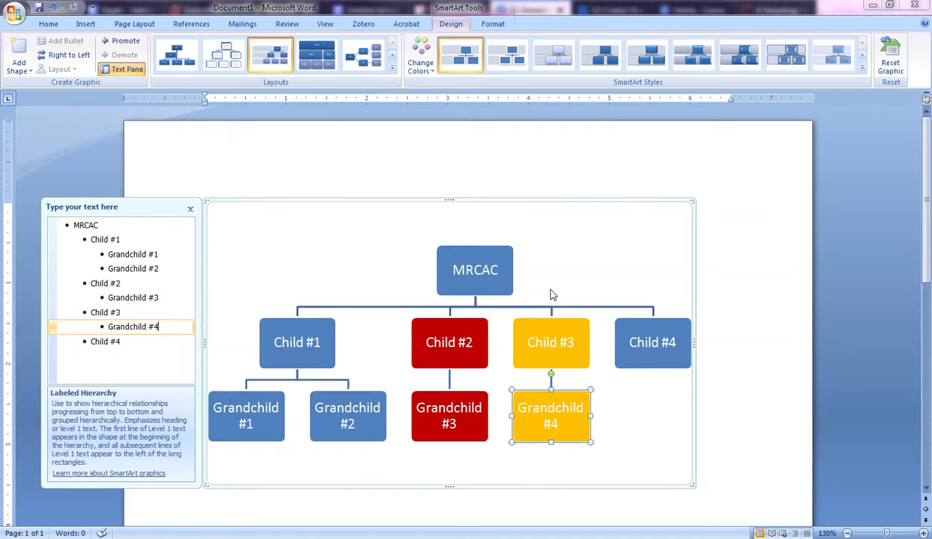
Step: Fill the Child #4 box with light blue
{"action": "left_click", "coordinate": [633, 332]}
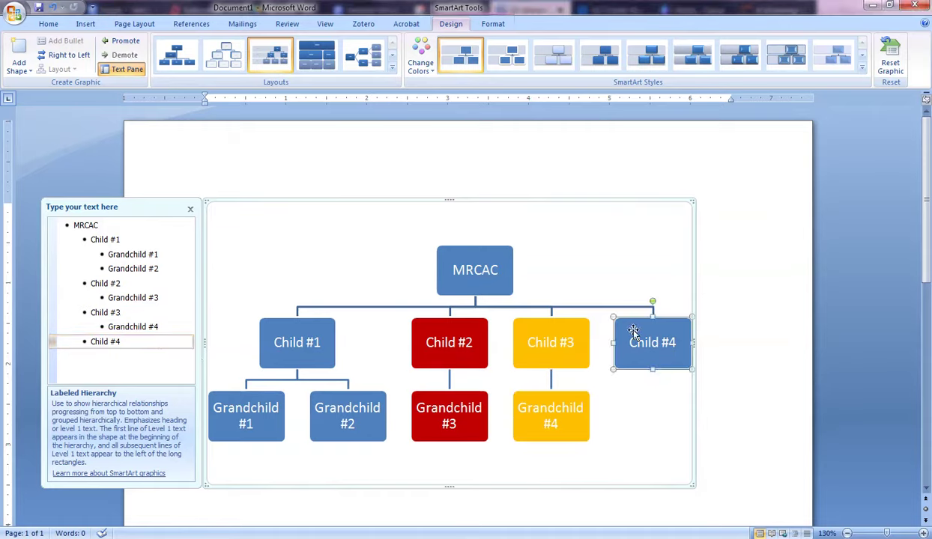
{"action": "right_click", "coordinate": [643, 332]}
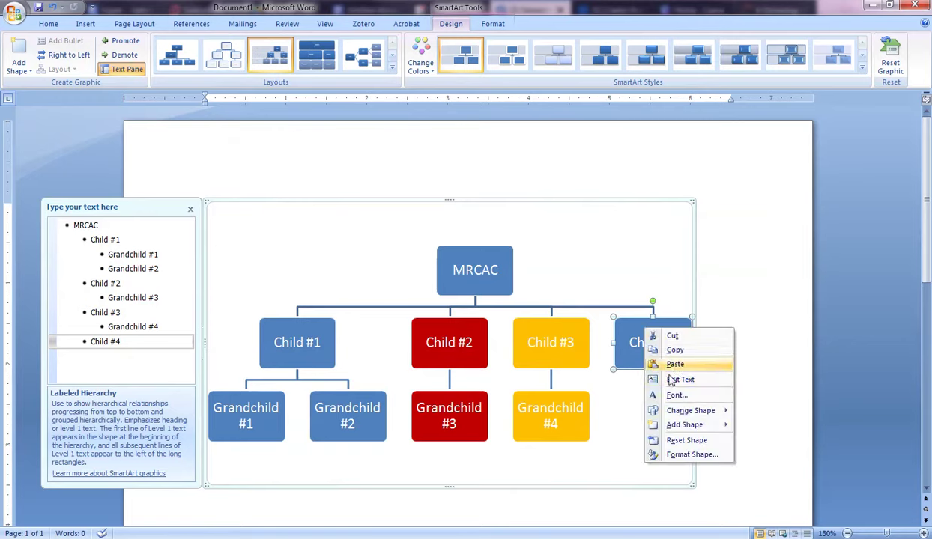
{"action": "left_click", "coordinate": [691, 455]}
{"action": "left_click", "coordinate": [463, 227]}
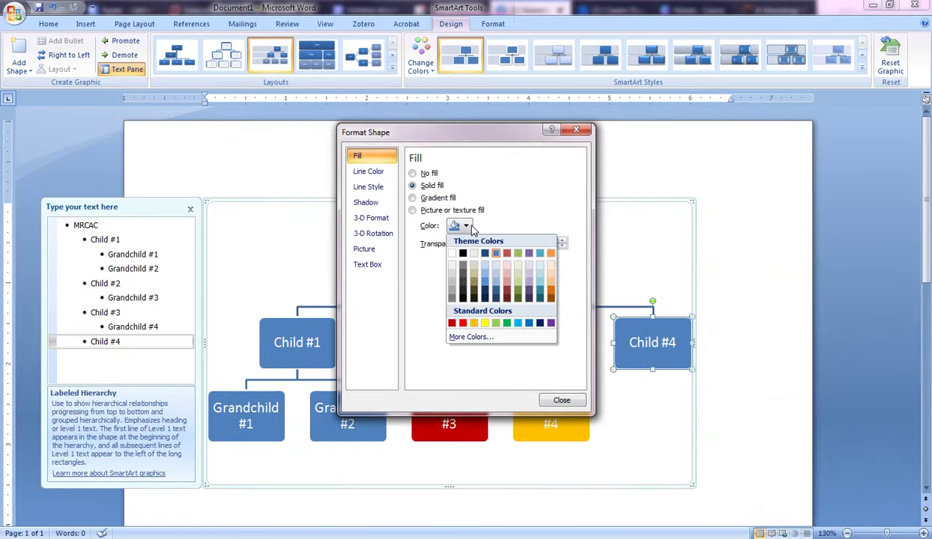
{"action": "left_click", "coordinate": [517, 323]}
{"action": "left_click", "coordinate": [560, 400]}
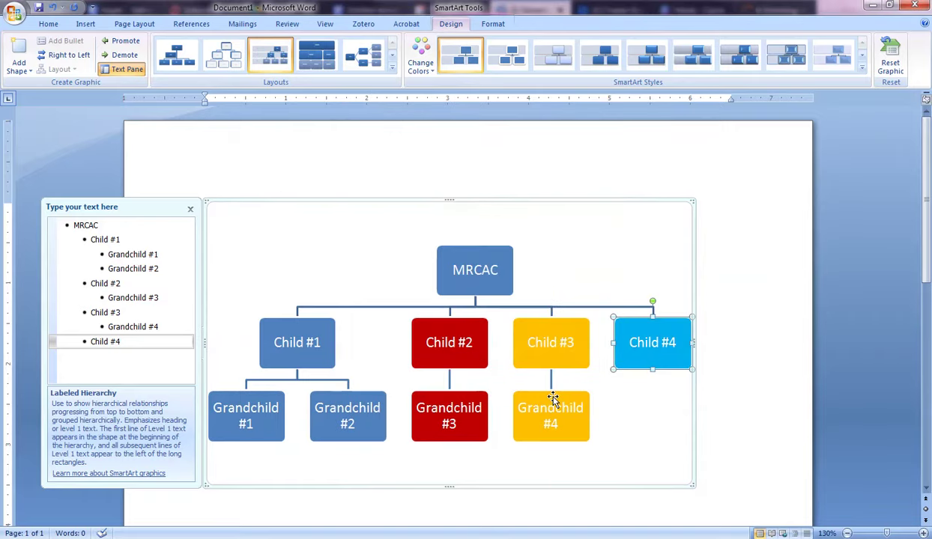
Step: Fill the top MRCAC box with green
{"action": "left_click", "coordinate": [494, 258]}
{"action": "right_click", "coordinate": [495, 258]}
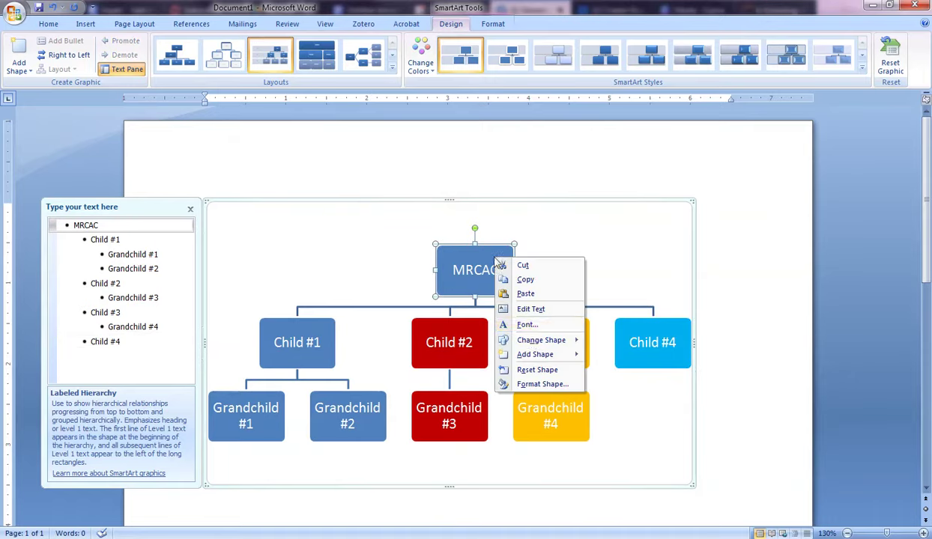
{"action": "left_click", "coordinate": [533, 385]}
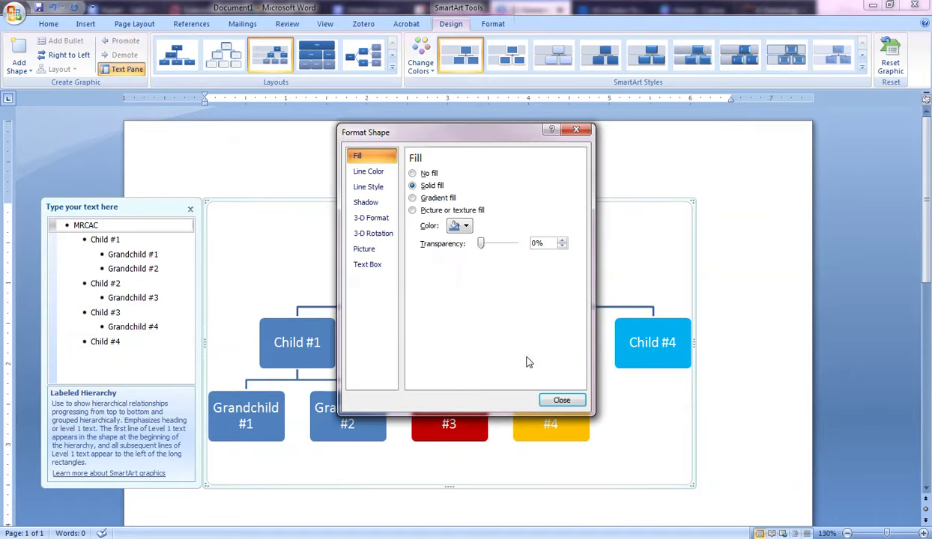
{"action": "left_click", "coordinate": [458, 227]}
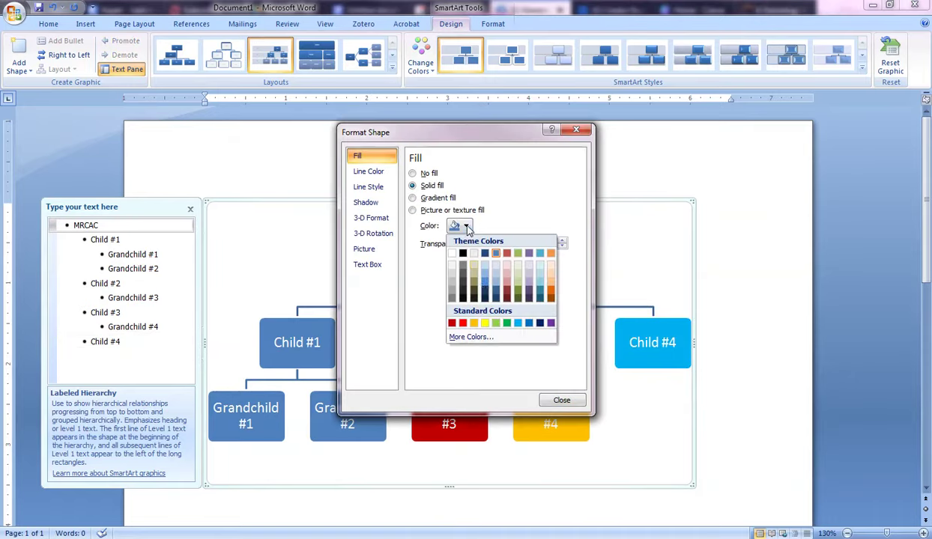
{"action": "left_click", "coordinate": [506, 324]}
{"action": "left_click", "coordinate": [562, 400]}
{"action": "scroll", "coordinate": [524, 256], "scroll_direction": "down", "scroll_amount": 1}
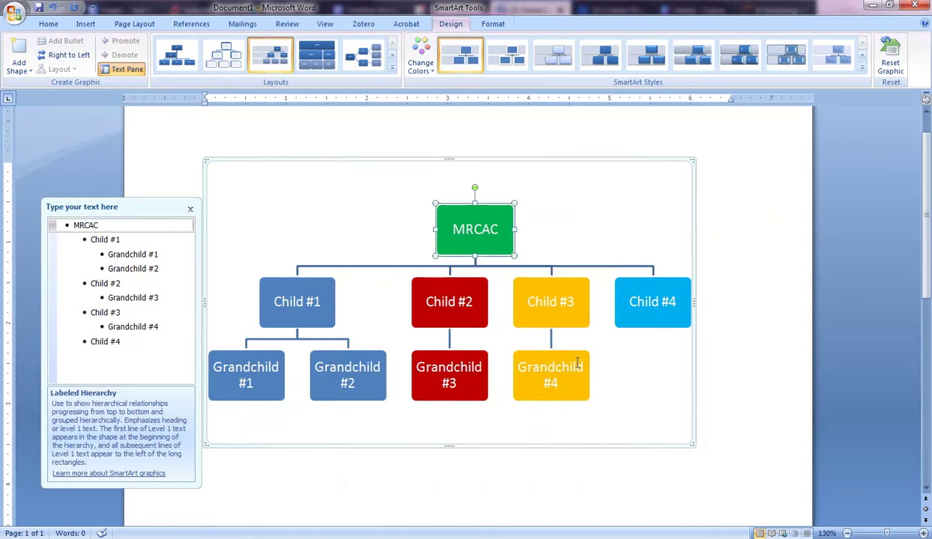
{"action": "left_click", "coordinate": [621, 302]}
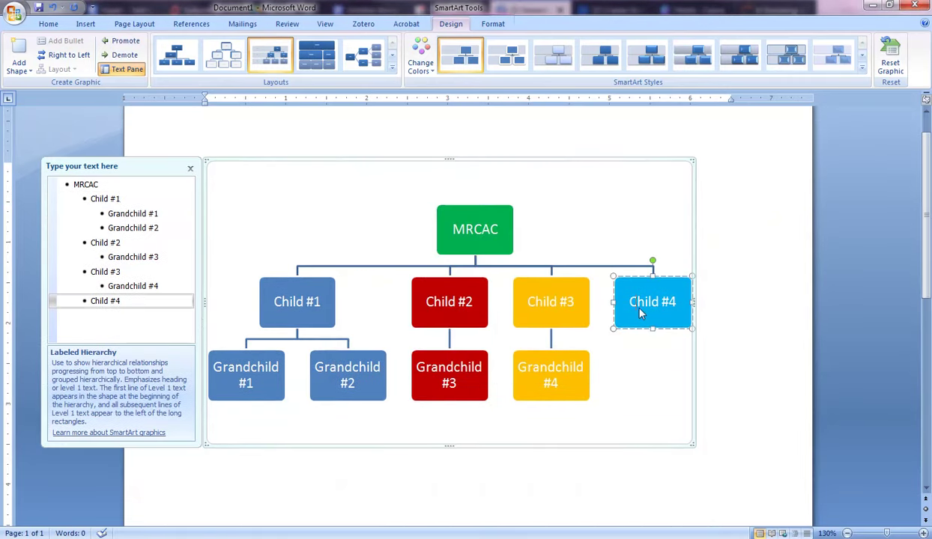
Step: Nest Grandchild #5 under Child #4, then start a new entry after Grandchild #1
{"action": "left_click", "coordinate": [128, 302]}
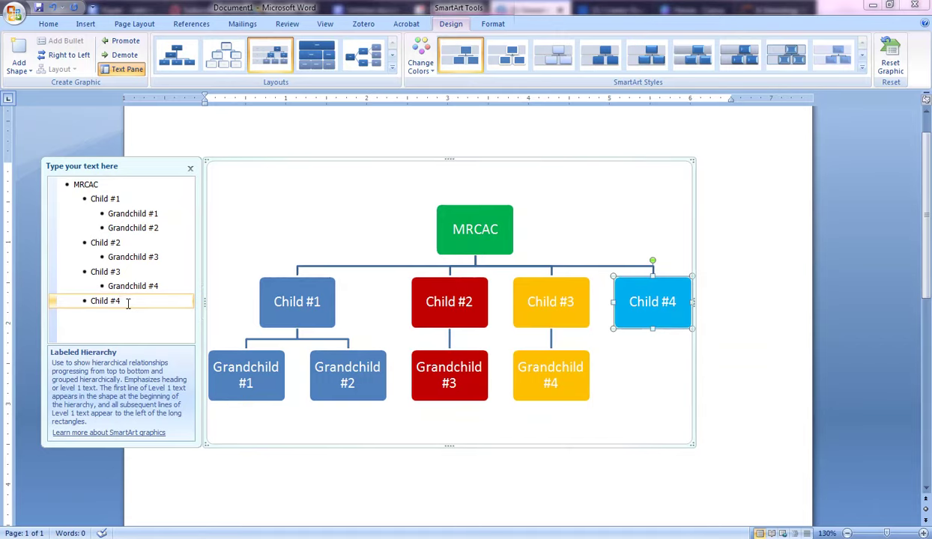
{"action": "key", "text": "Return"}
{"action": "key", "text": "Tab"}
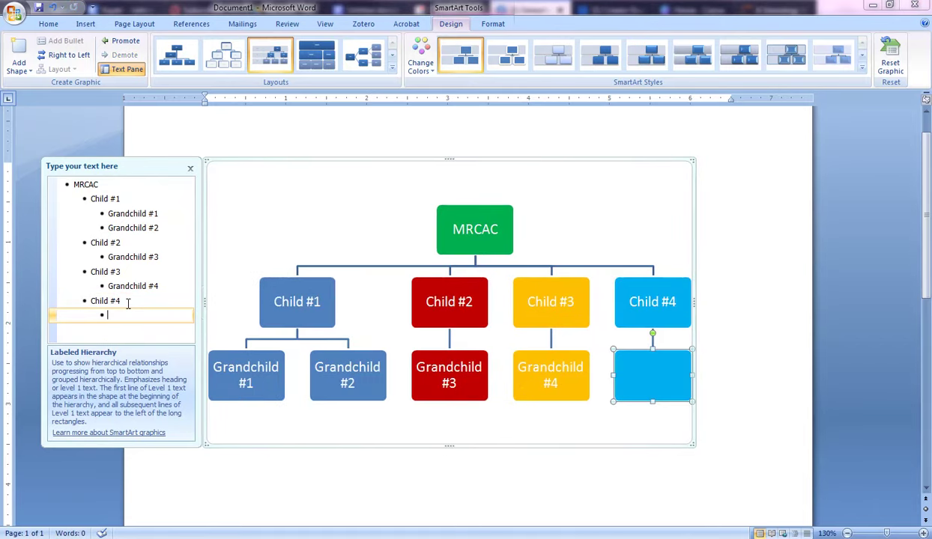
{"action": "type", "text": "Grandchild"}
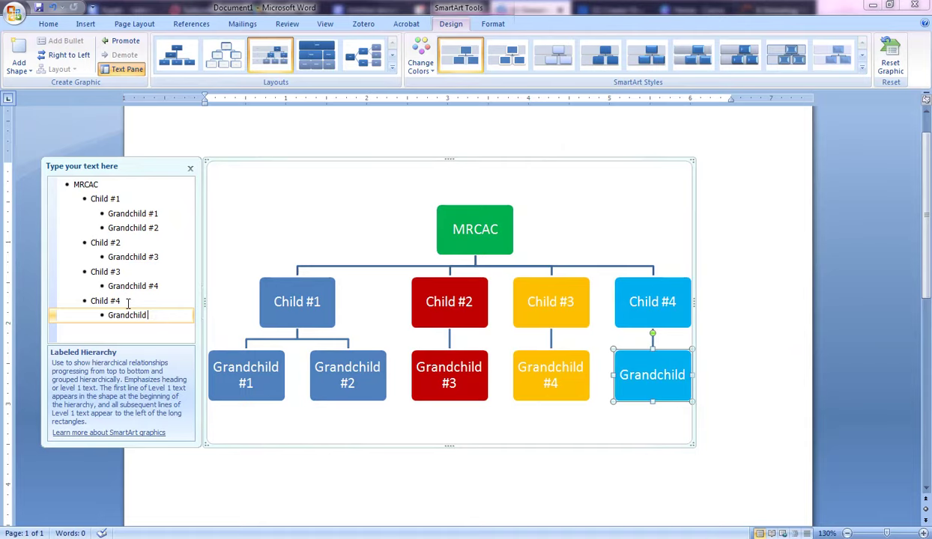
{"action": "type", "text": " #5"}
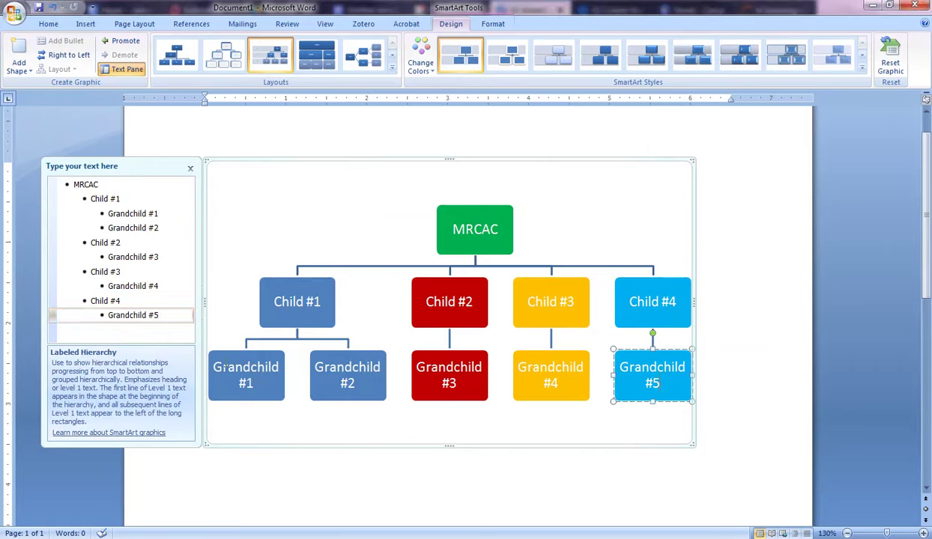
{"action": "left_click", "coordinate": [158, 214]}
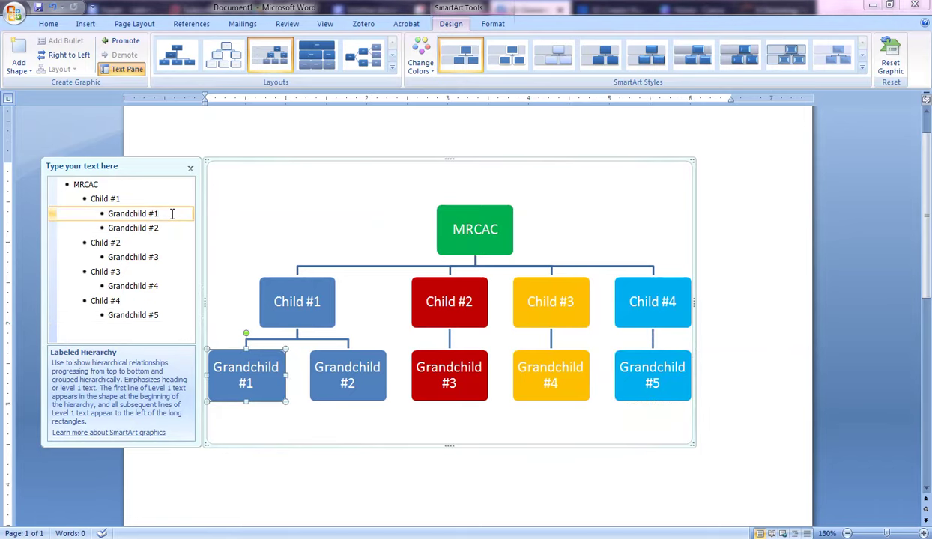
{"action": "key", "text": "Return"}
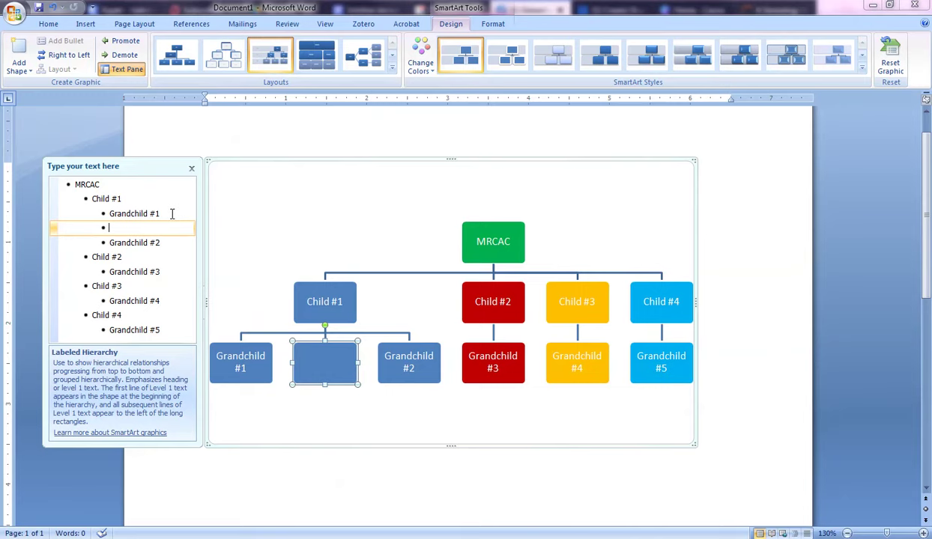
Step: Nest DNA Match #1 under Grandchild #1 and DNA Match #2 under Grandchild #2
{"action": "key", "text": "Tab"}
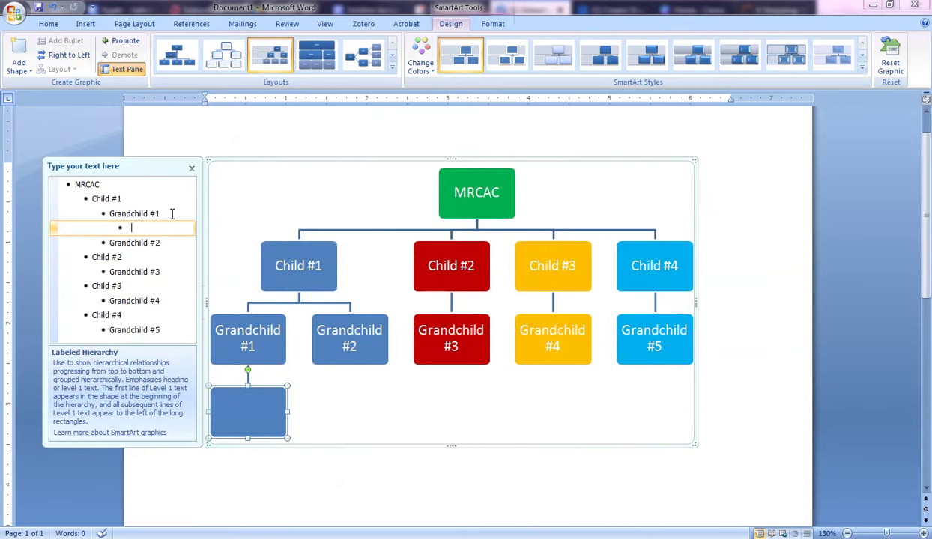
{"action": "type", "text": "DNA Ma"}
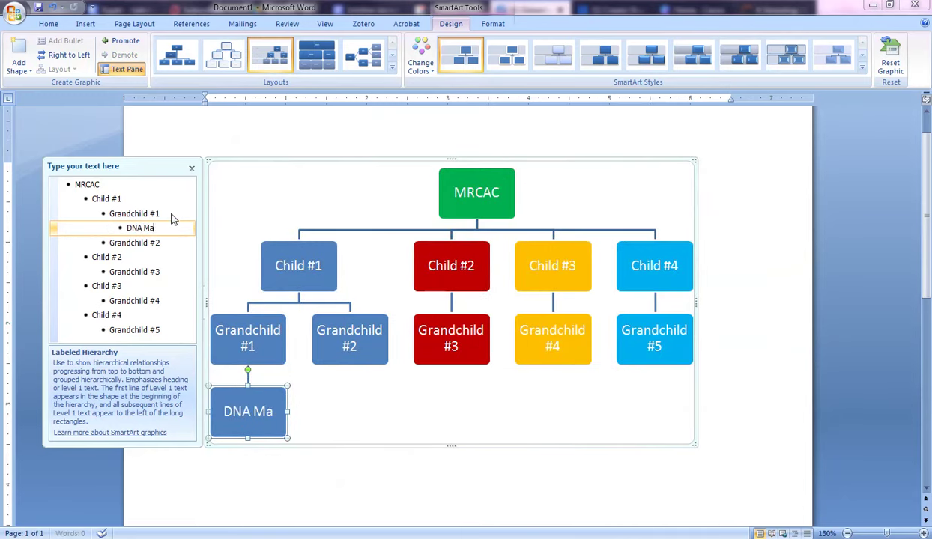
{"action": "type", "text": "tch #1"}
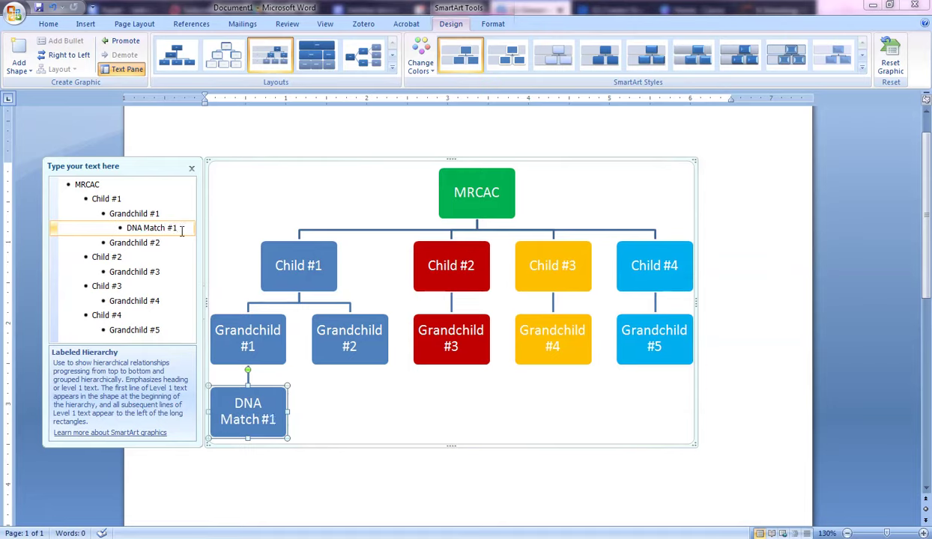
{"action": "left_click", "coordinate": [171, 245]}
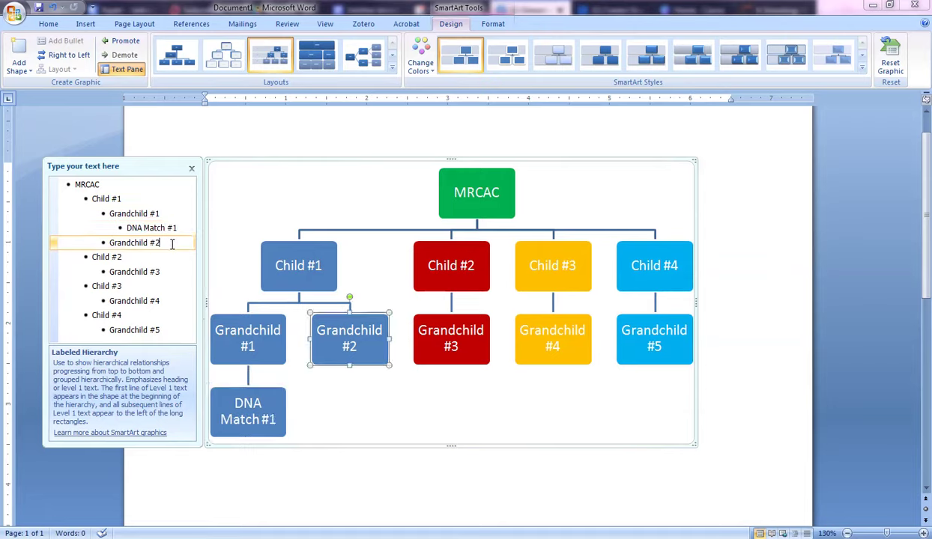
{"action": "key", "text": "Return"}
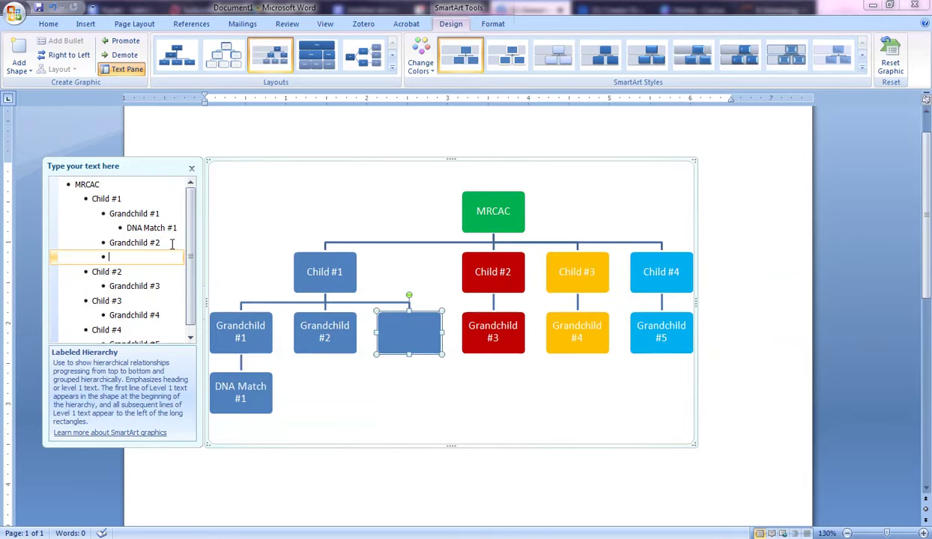
{"action": "key", "text": "Tab"}
{"action": "type", "text": "D"}
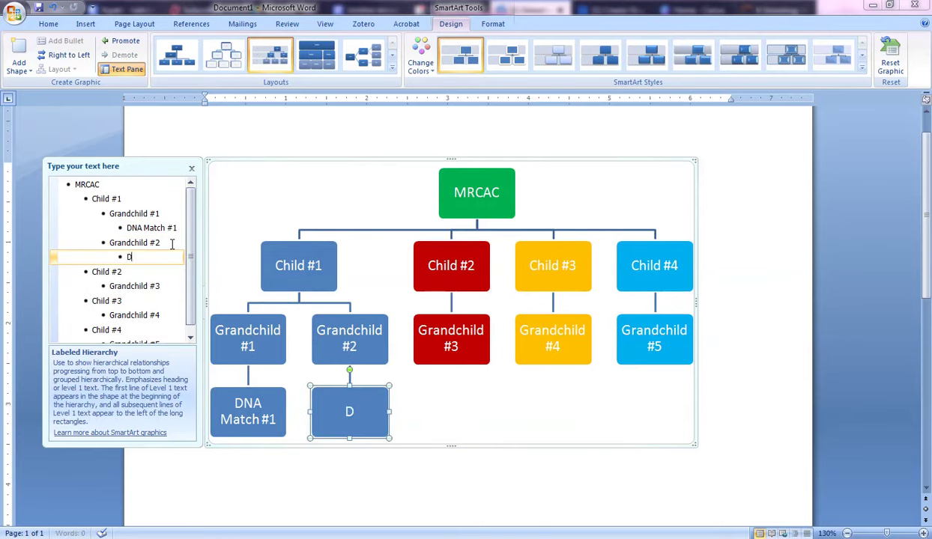
{"action": "type", "text": "NA Match #"}
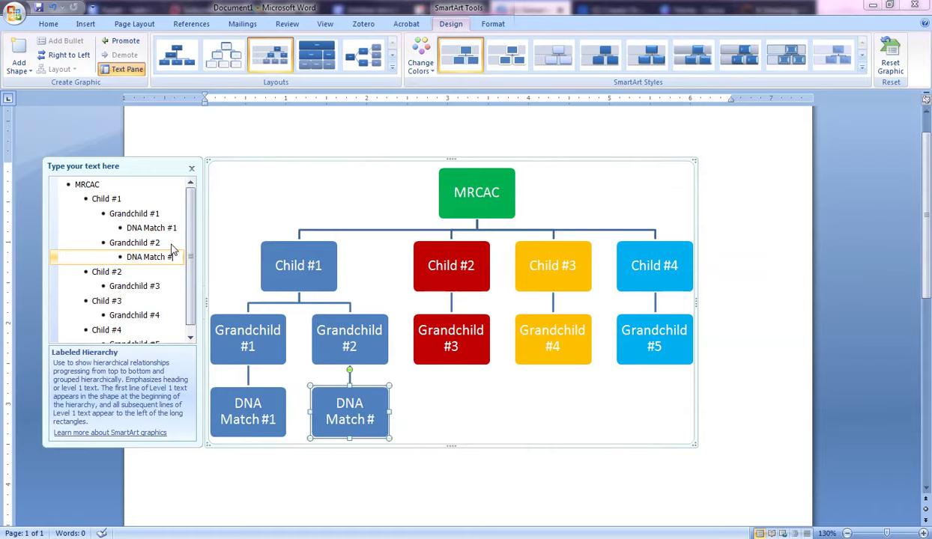
{"action": "type", "text": "2"}
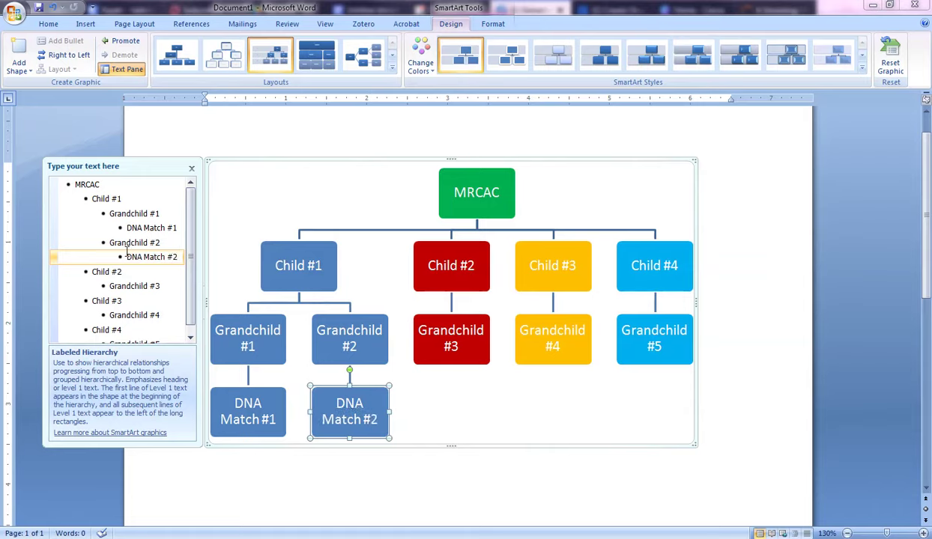
Step: Nest DNA Match #3 under Grandchild #3 and add an empty box beside it
{"action": "left_click", "coordinate": [163, 286]}
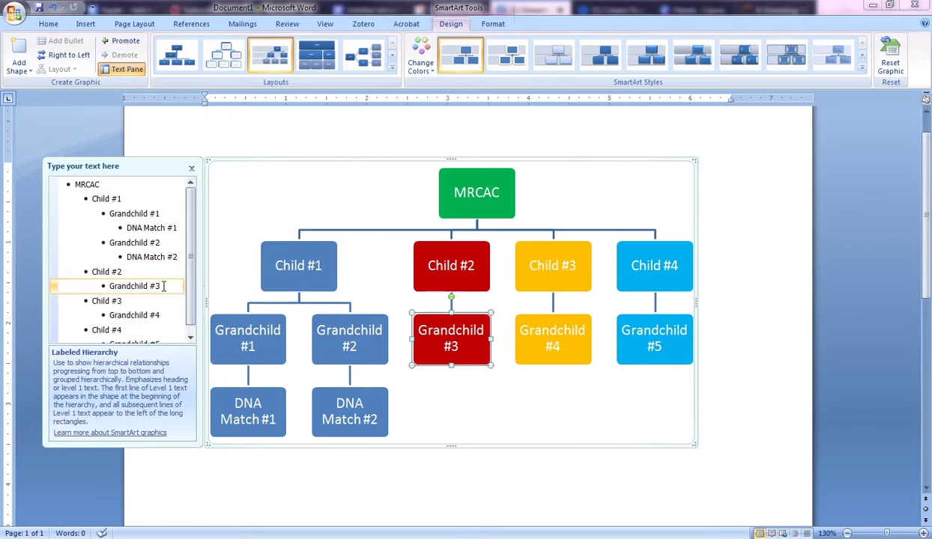
{"action": "key", "text": "Return"}
{"action": "key", "text": "Tab"}
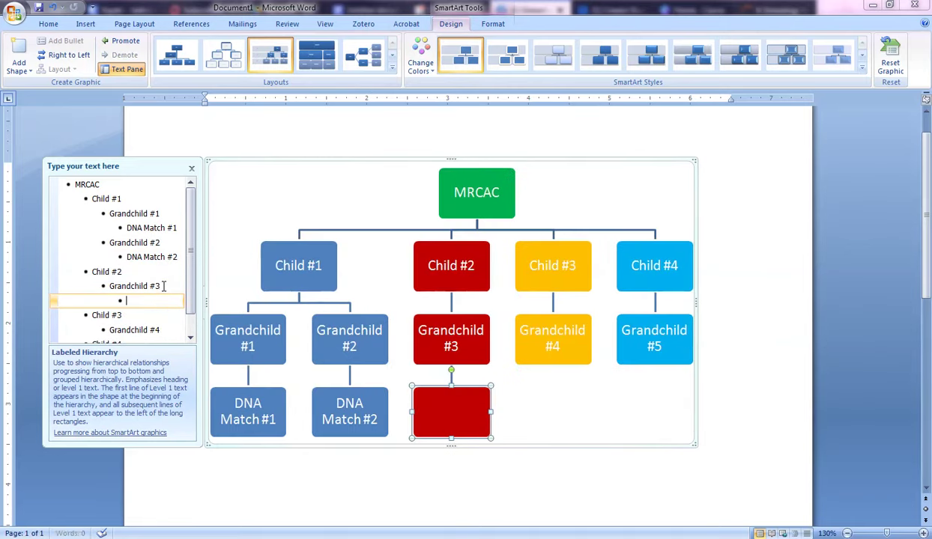
{"action": "type", "text": "DNA Match #3"}
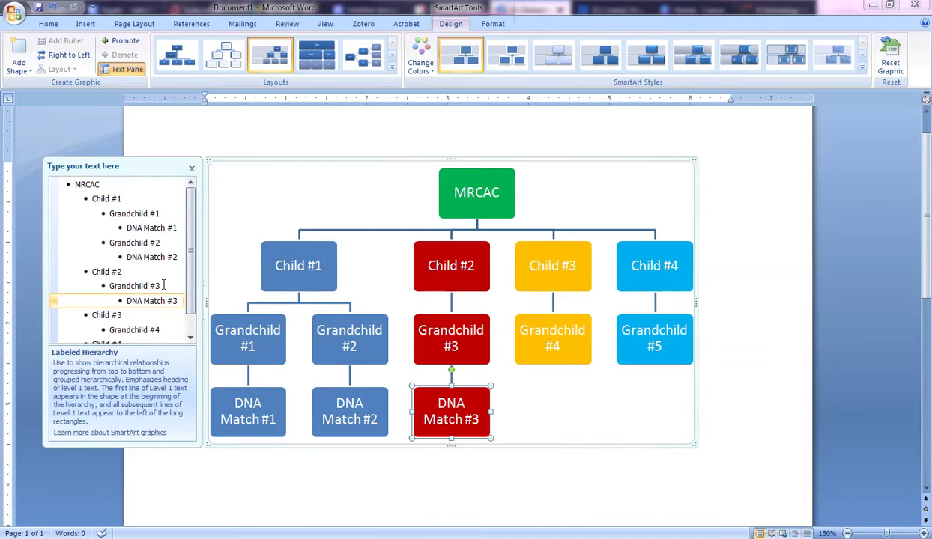
{"action": "key", "text": "Return"}
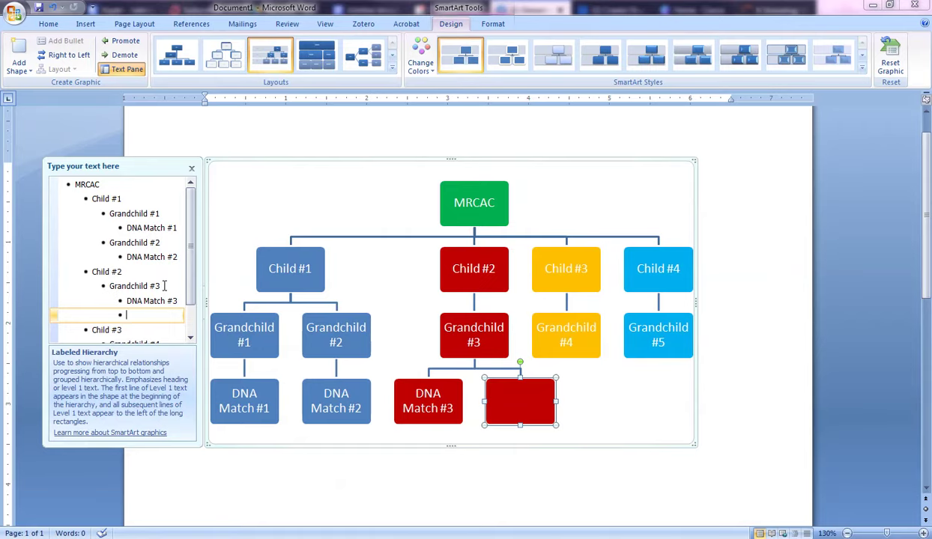
Step: Name the empty box GGC #1 and nest DNA Match #4 beneath it
{"action": "type", "text": "GGC #1"}
{"action": "key", "text": "Return"}
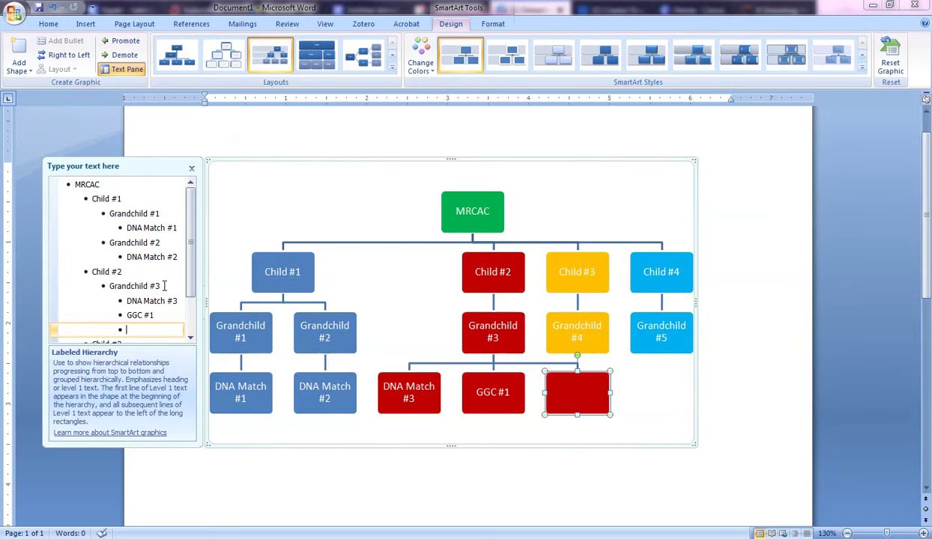
{"action": "key", "text": "Tab"}
{"action": "type", "text": "D"}
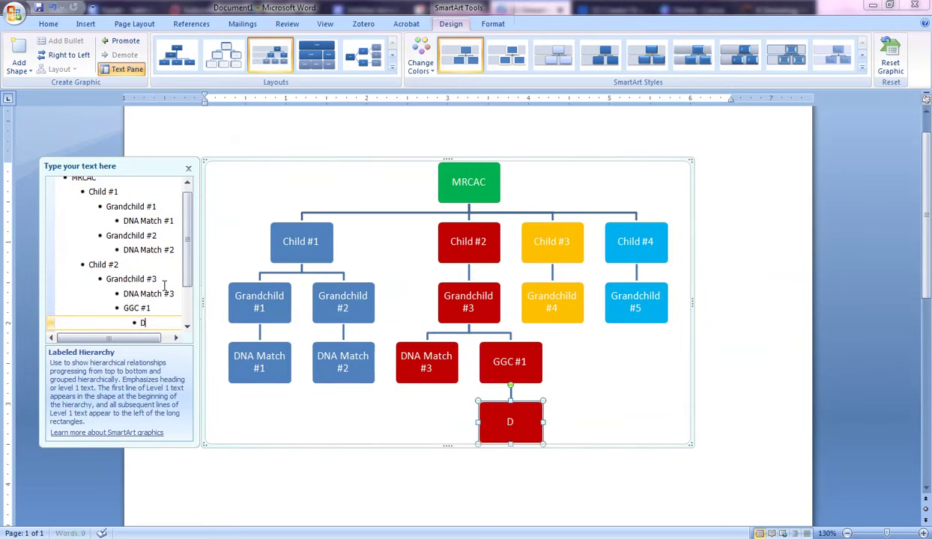
{"action": "type", "text": "NA Match #4"}
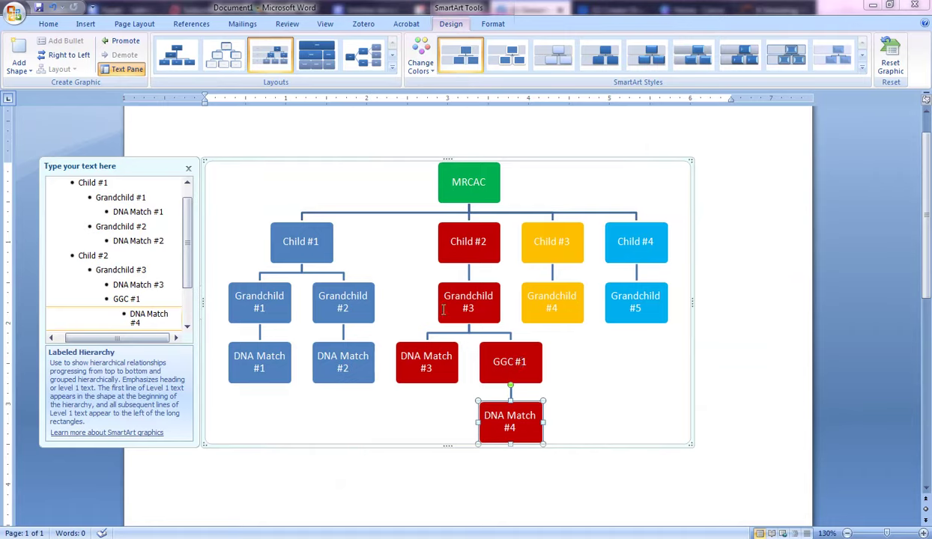
{"action": "scroll", "coordinate": [188, 314], "scroll_direction": "down", "scroll_amount": 2}
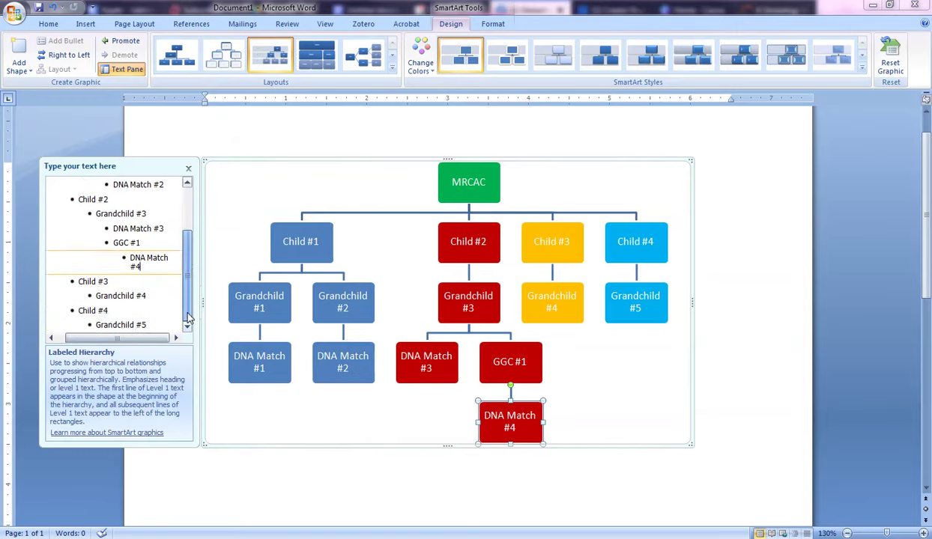
{"action": "left_click", "coordinate": [149, 297]}
Step: Add a yellow 'DNA Match #5' box beneath Grandchild #4 in the Text Pane
{"action": "key", "text": "Return"}
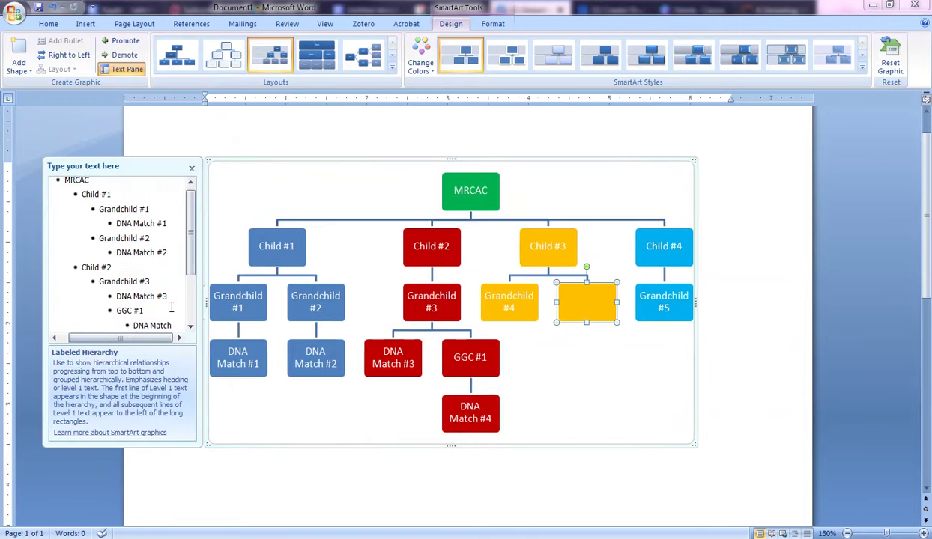
{"action": "key", "text": "Tab"}
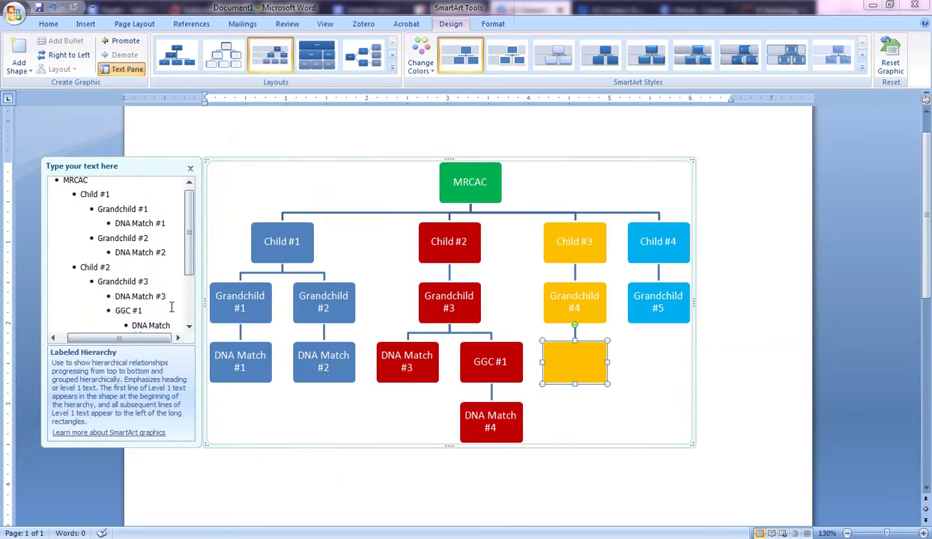
{"action": "type", "text": "DNA Match"}
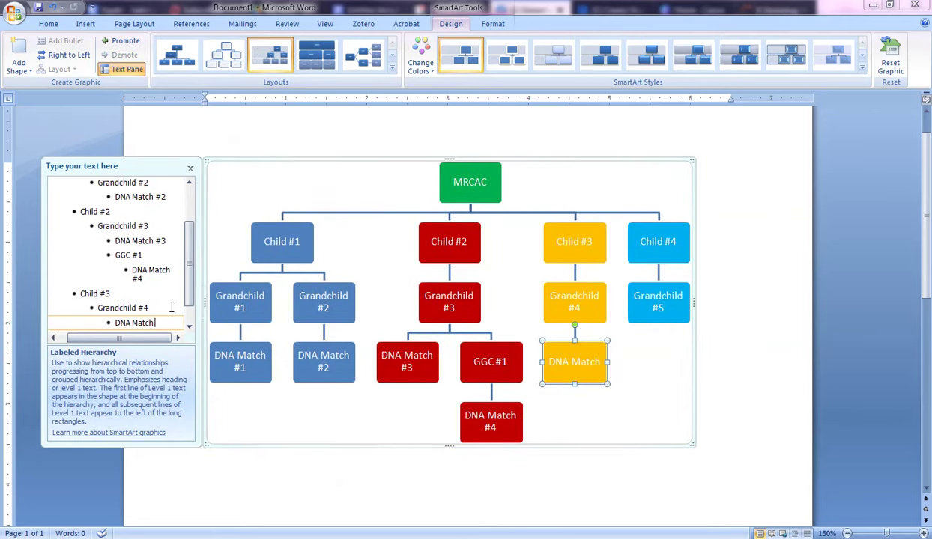
{"action": "type", "text": " #"}
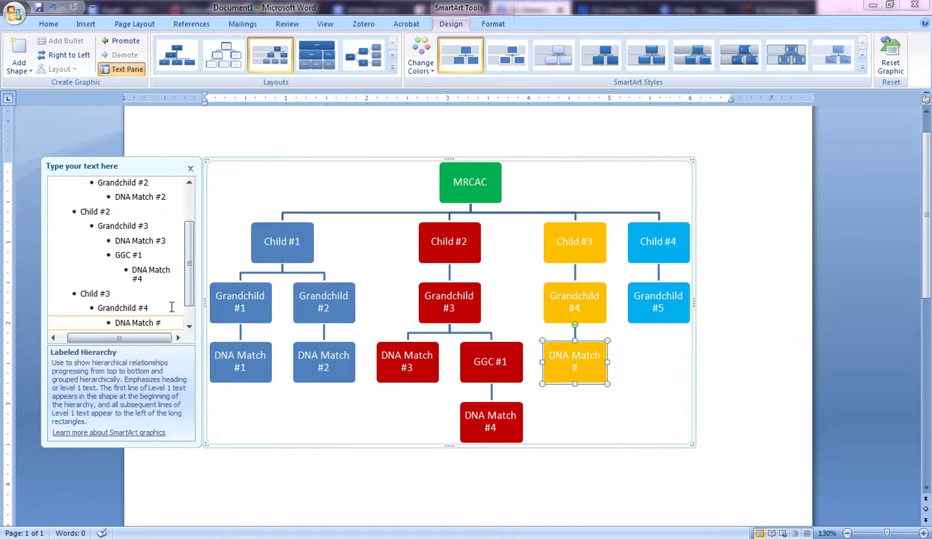
{"action": "type", "text": "5"}
Step: Add blue 'DNA Match #6' and 'DNA Match #7' boxes under Grandchild #5
{"action": "scroll", "coordinate": [165, 283], "scroll_direction": "down", "scroll_amount": 1}
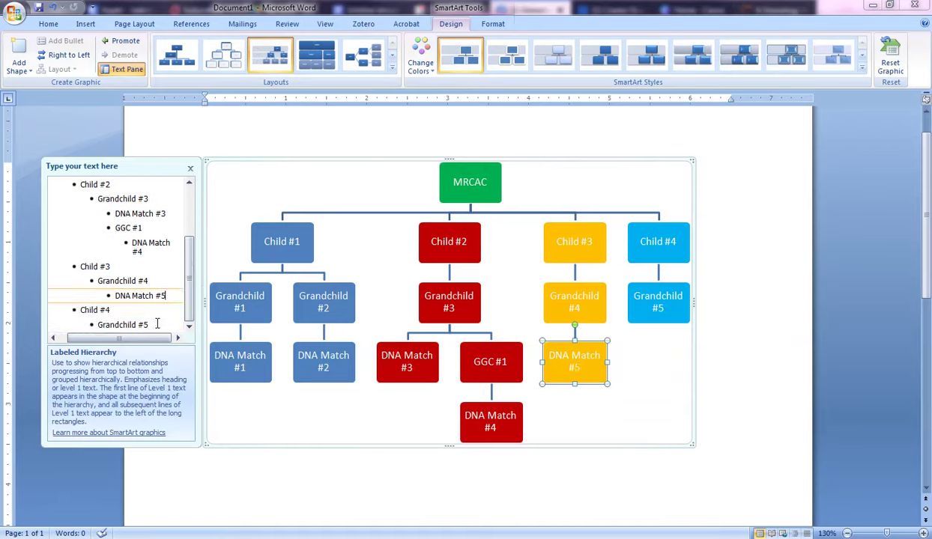
{"action": "left_click", "coordinate": [157, 325]}
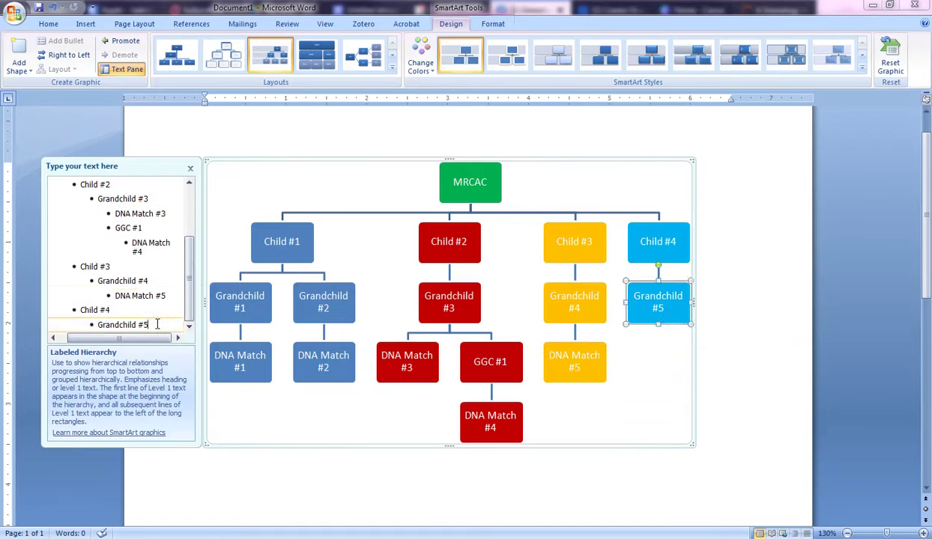
{"action": "key", "text": "Return"}
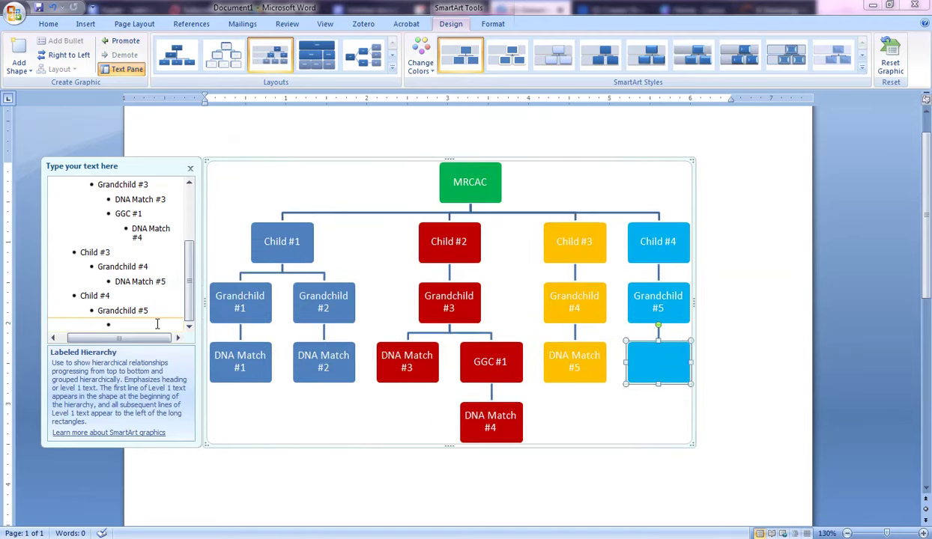
{"action": "type", "text": "DNA Mat"}
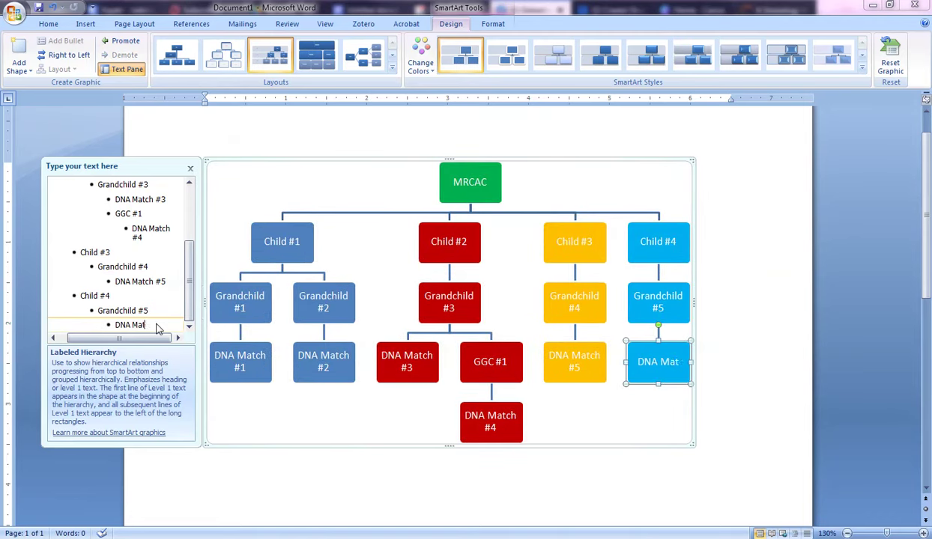
{"action": "type", "text": "ch #6"}
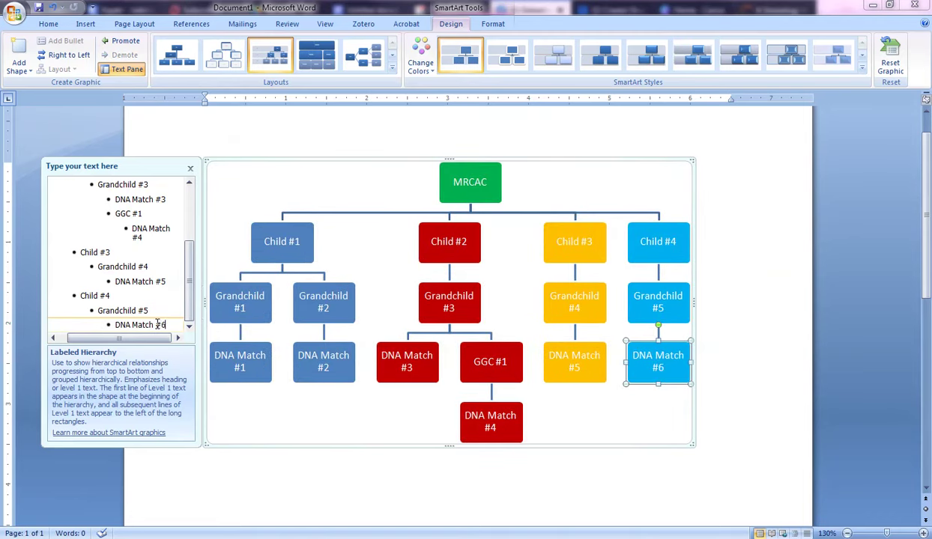
{"action": "key", "text": "Return"}
{"action": "type", "text": "DNA"}
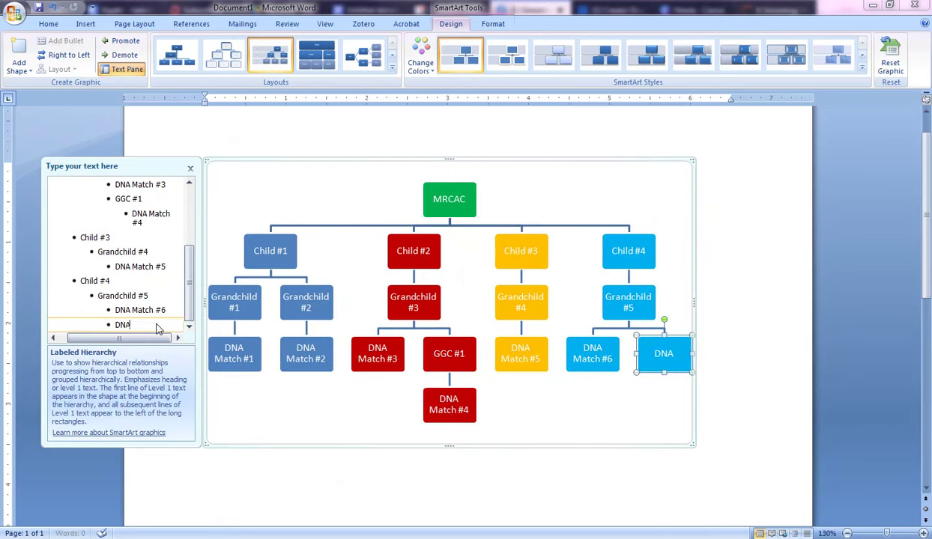
{"action": "type", "text": " Match #7"}
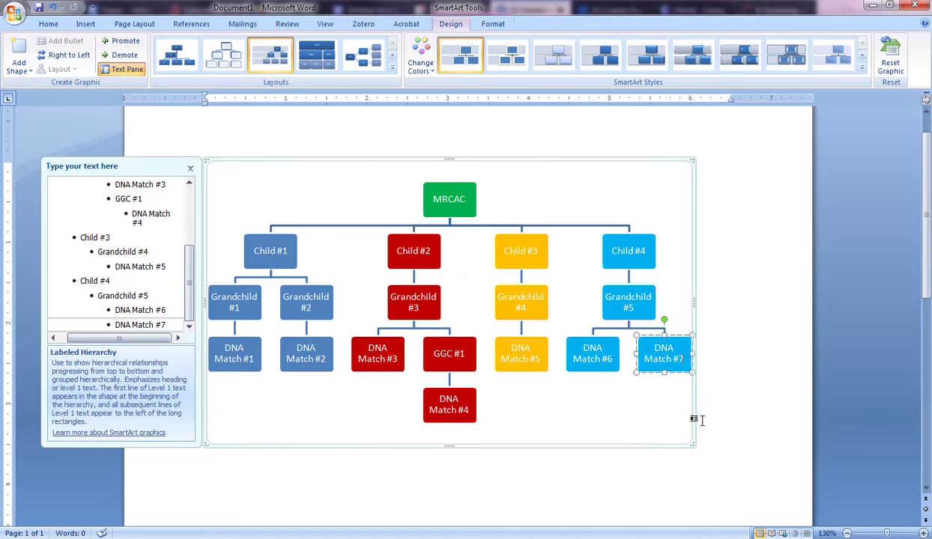
Step: Enlarge the family tree, set the page to Landscape, and widen the diagram across it
{"action": "left_click_drag", "start_coordinate": [692, 445], "coordinate": [730, 470]}
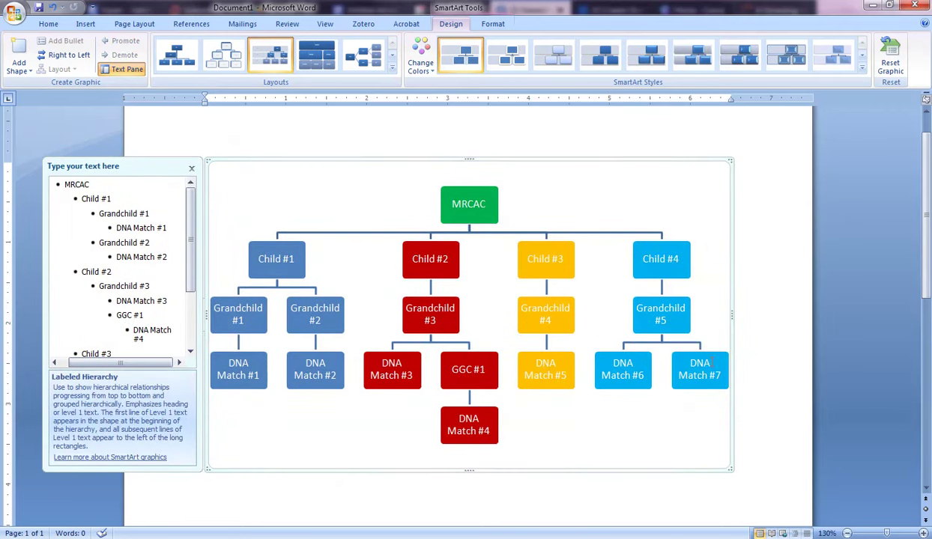
{"action": "left_click", "coordinate": [138, 28]}
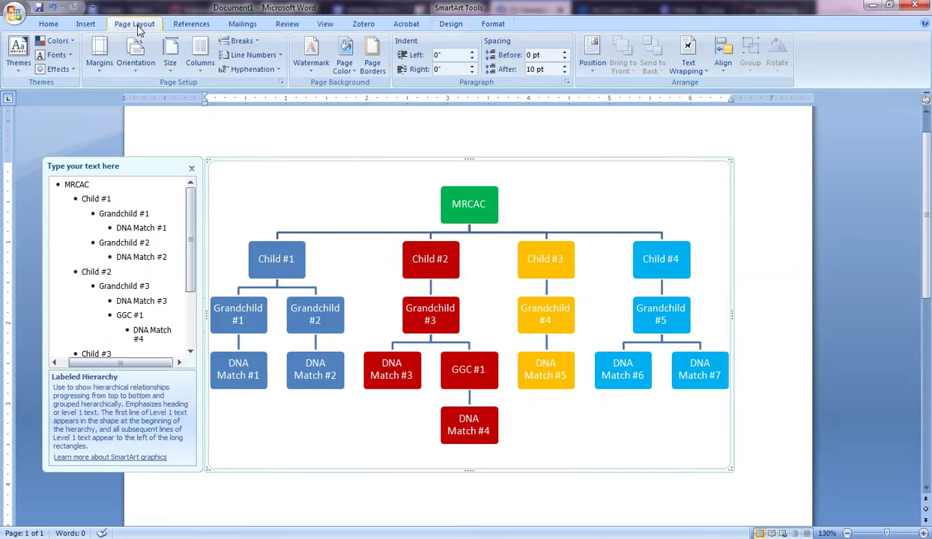
{"action": "left_click", "coordinate": [137, 60]}
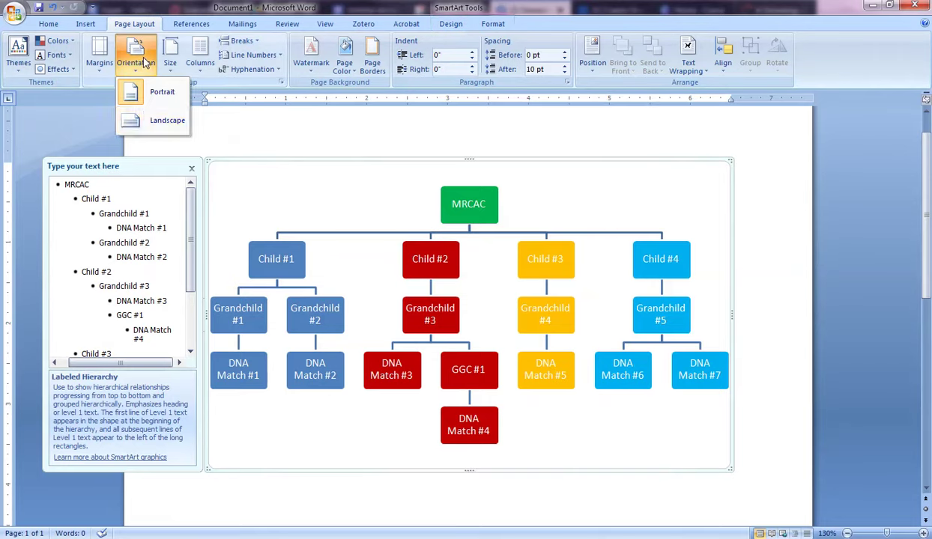
{"action": "left_click", "coordinate": [144, 123]}
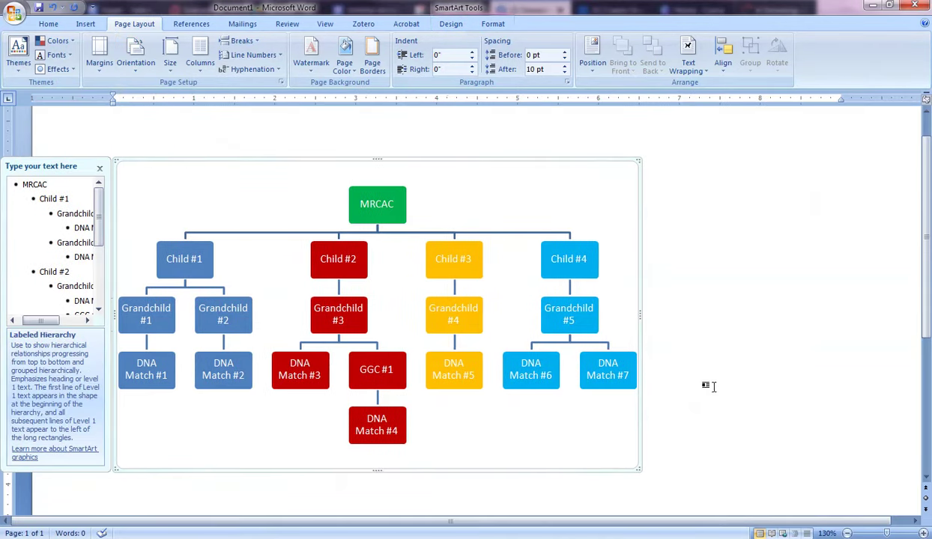
{"action": "scroll", "coordinate": [674, 389], "scroll_direction": "down", "scroll_amount": 1}
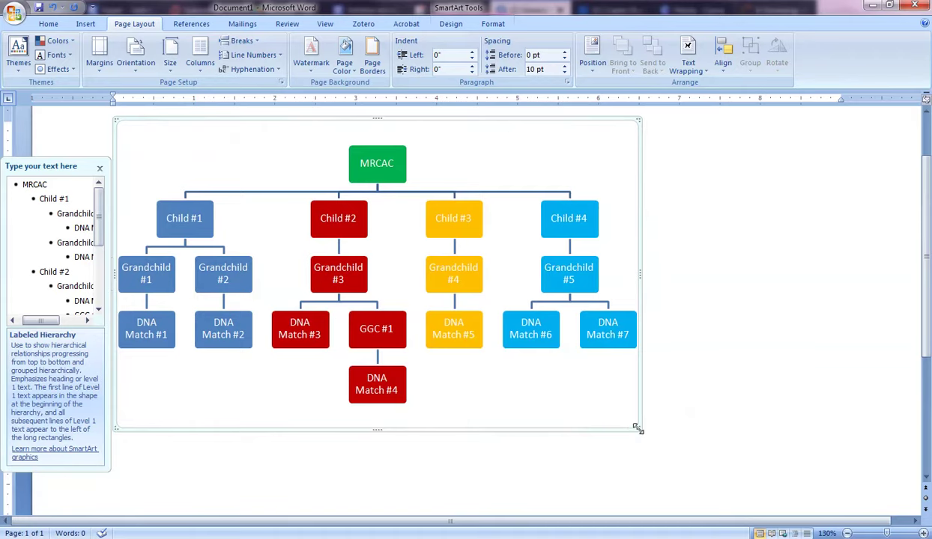
{"action": "left_click_drag", "start_coordinate": [640, 270], "coordinate": [836, 277]}
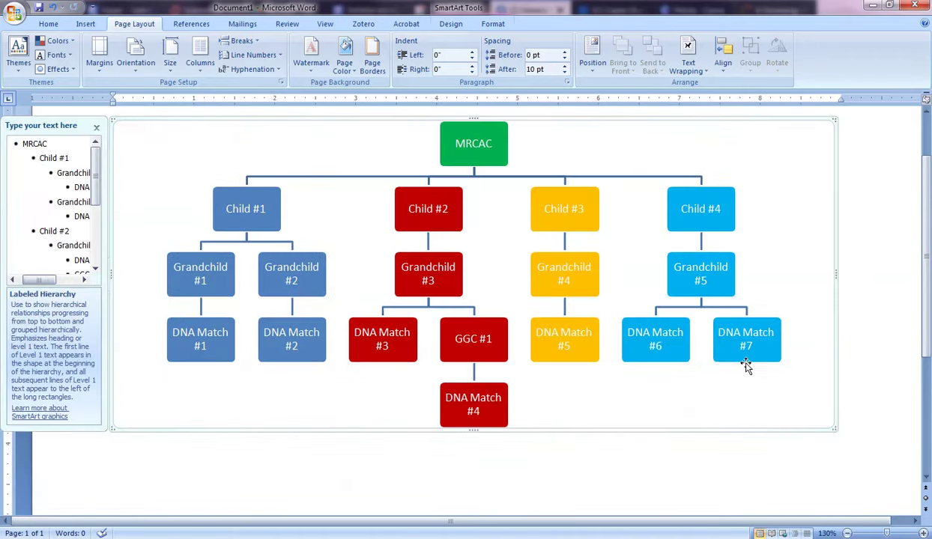